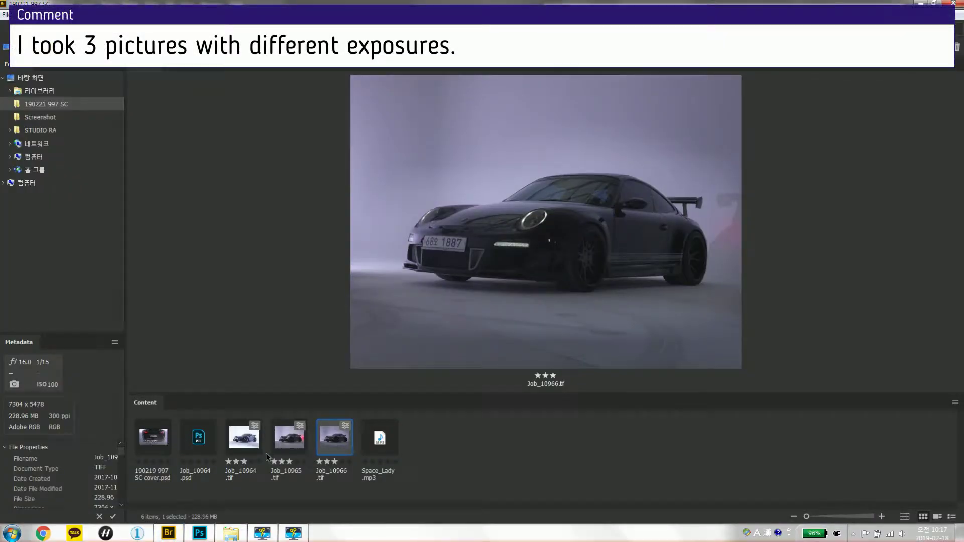
# - Compare exposures Job_10964–10966.tif in Bridge's full-screen preview, then switch to Job_10964.psd in Photoshop
pyautogui.press('Left')
pyautogui.press('Left')
pyautogui.press('Right')
pyautogui.press('Right')
pyautogui.press('Left')
pyautogui.press('Left')
pyautogui.press('space')
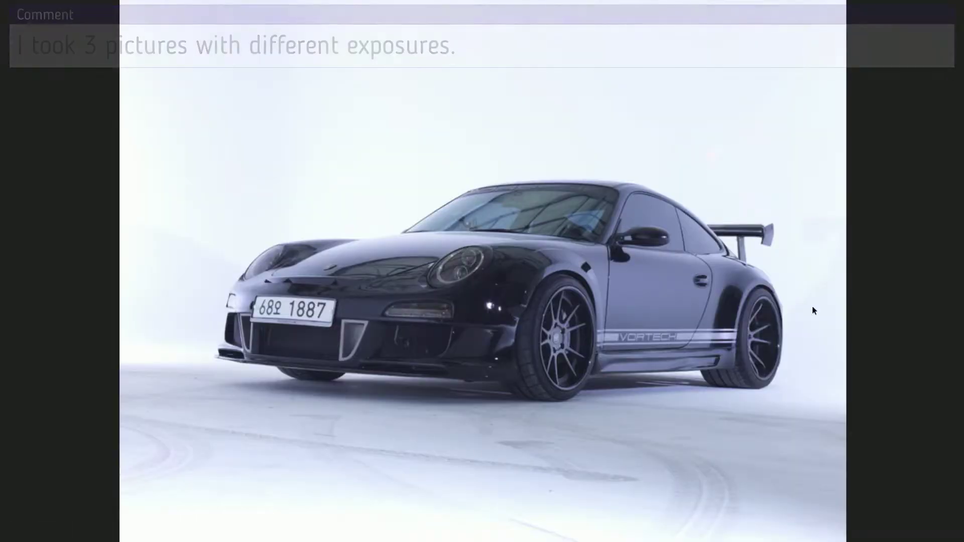
pyautogui.press('Right')
pyautogui.press('Right')
pyautogui.press('Left')
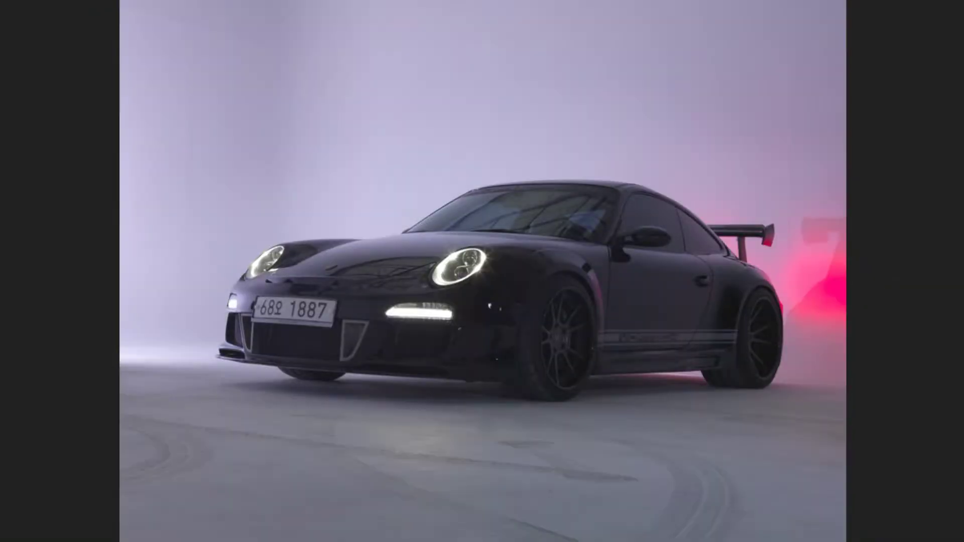
pyautogui.press('Left')
pyautogui.press('Right')
pyautogui.press('Right')
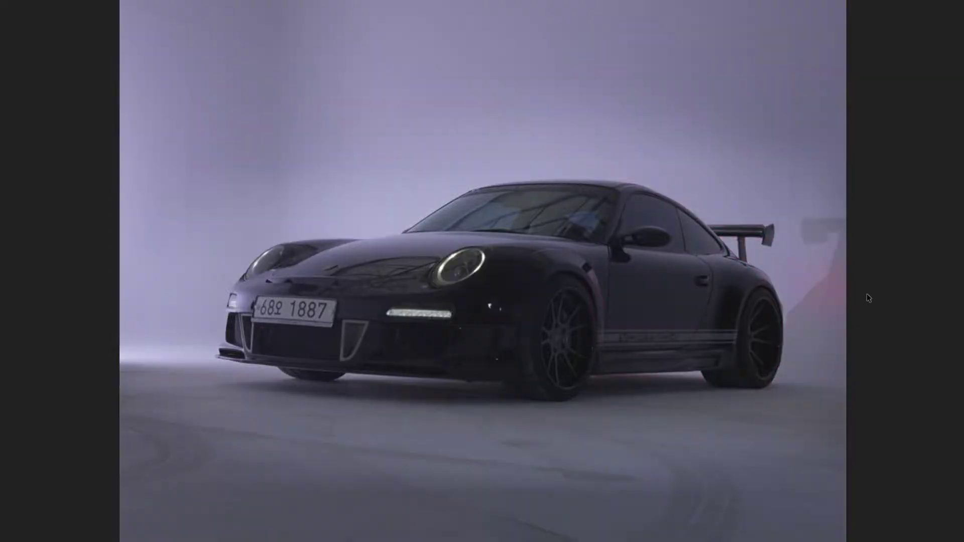
pyautogui.press('space')
pyautogui.click(200, 533)
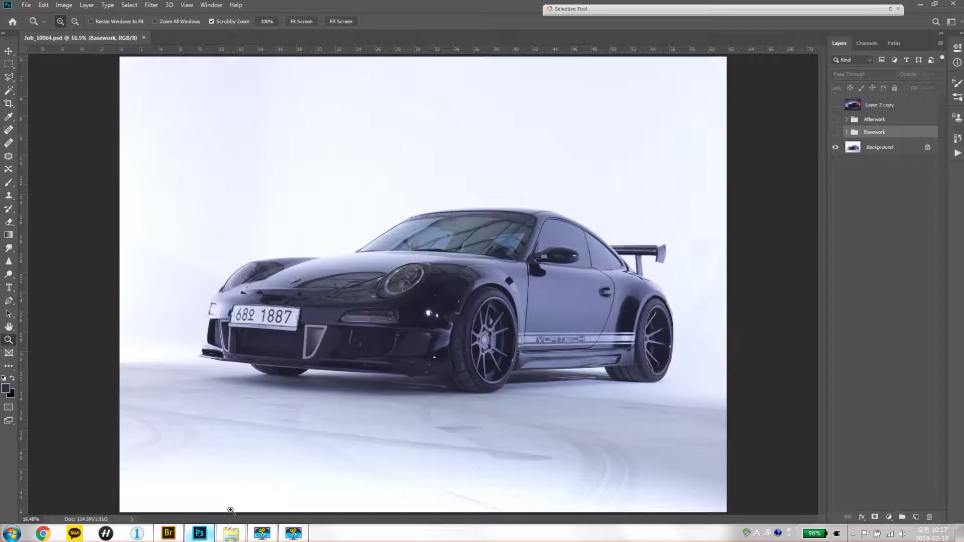
# - Compare the finished retouch, leaving Layer 2 copy hidden
pyautogui.click(834, 105)
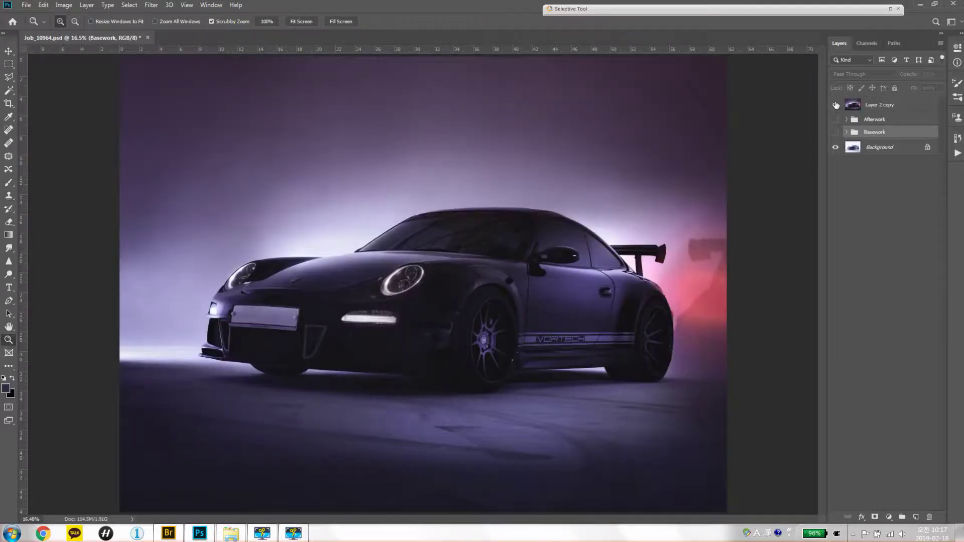
pyautogui.click(832, 106)
pyautogui.click(830, 108)
pyautogui.click(835, 107)
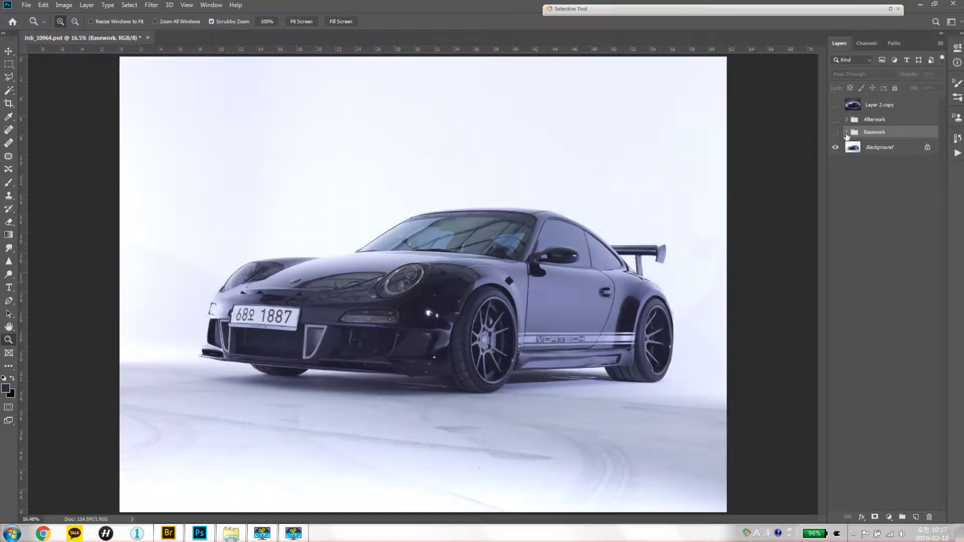
# - Expand and show the Basework group, hiding its layers from Curves 2 to Background copy
pyautogui.click(847, 132)
pyautogui.click(836, 133)
pyautogui.moveTo(836, 149); pyautogui.dragTo(836, 309)
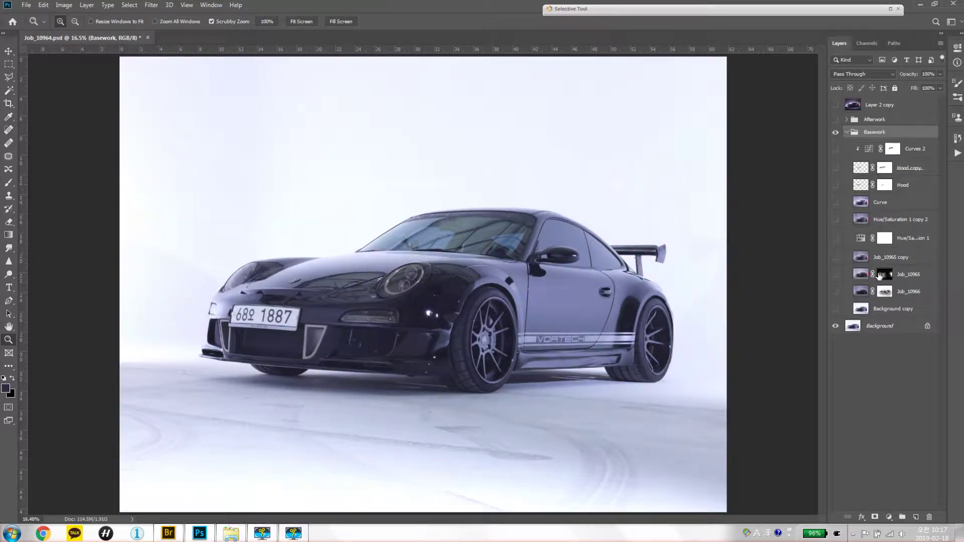
pyautogui.click(889, 310)
# - Show Background copy and Job_10966, then preview and invert Job_10966's mask to compare
pyautogui.click(836, 309)
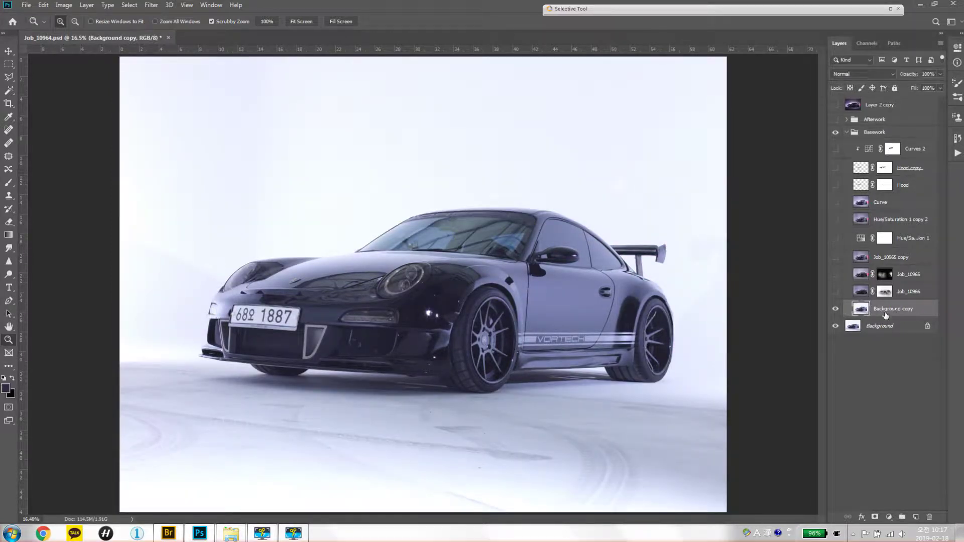
pyautogui.click(835, 292)
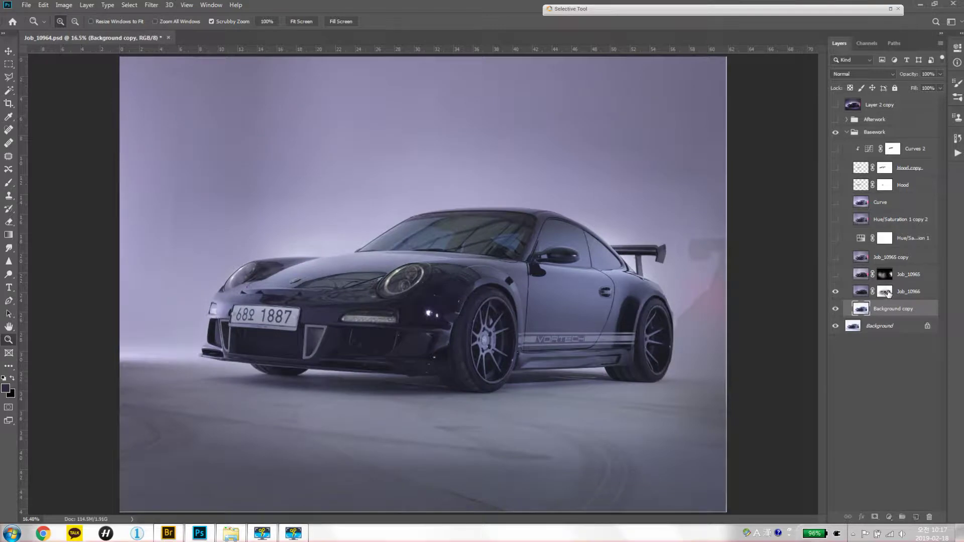
pyautogui.click(885, 292)
pyautogui.press('\\')
pyautogui.press('\\')
pyautogui.press('\\')
pyautogui.press('\\')
pyautogui.hotkey('ctrl', 'i')
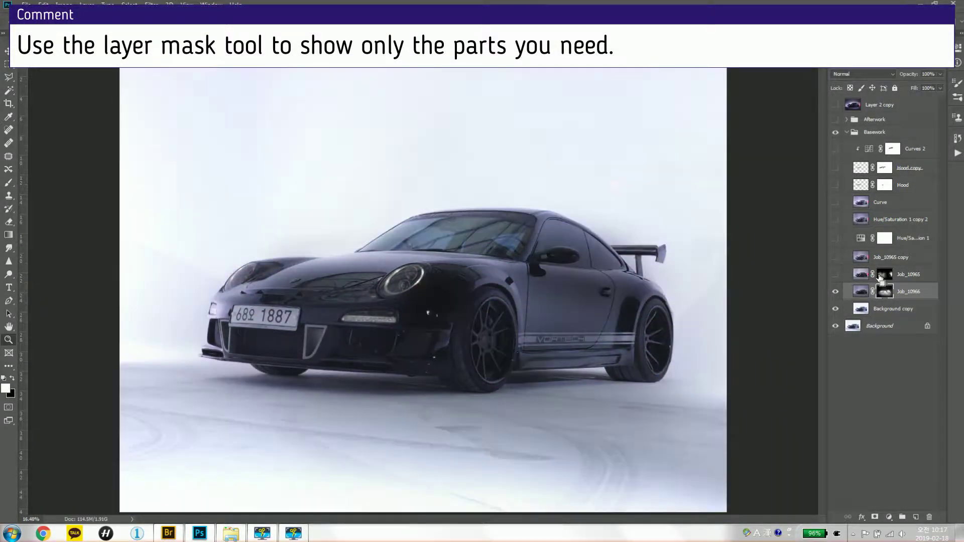
pyautogui.hotkey('ctrl', 'i')
pyautogui.hotkey('ctrl', 'i')
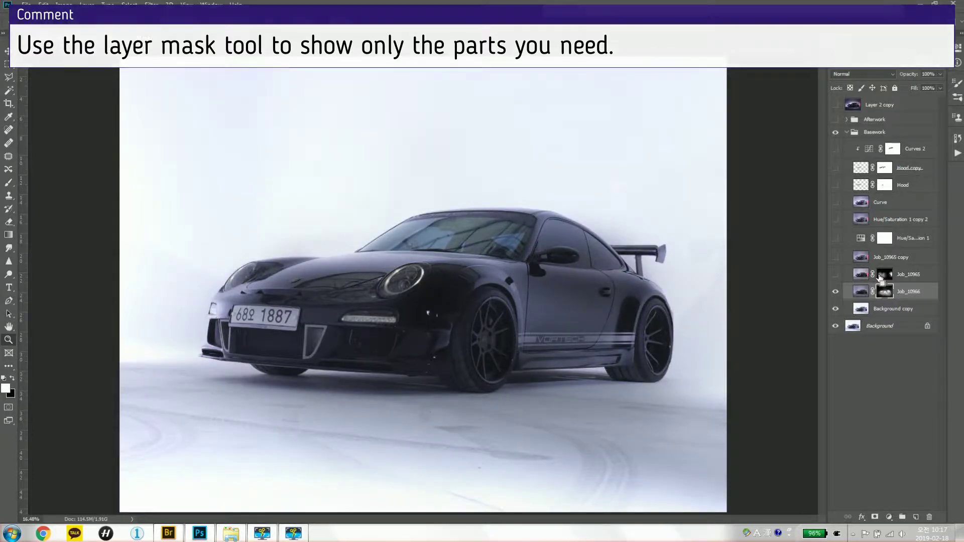
pyautogui.hotkey('ctrl', 'i')
# - Show the Job_10965 red-glow layer and preview its mask overlay
pyautogui.click(835, 274)
pyautogui.click(879, 271)
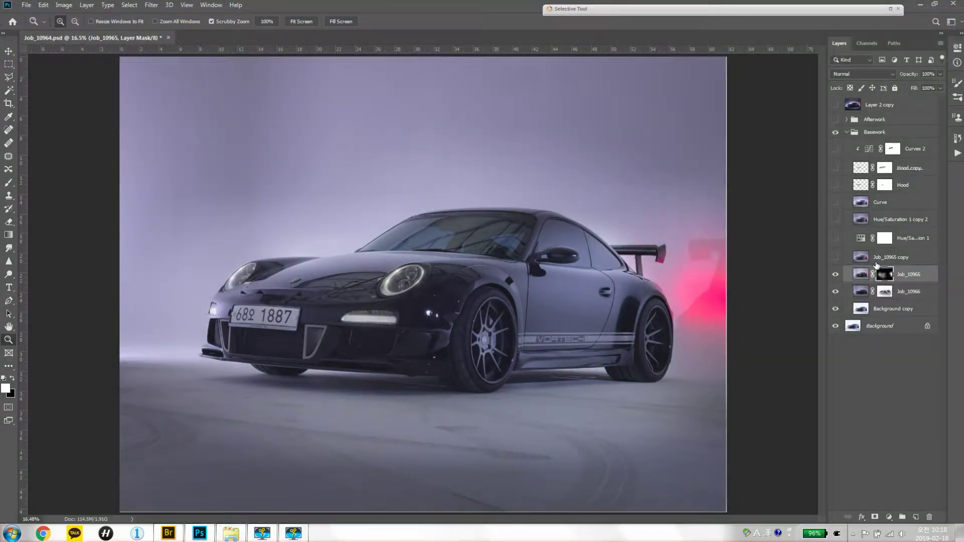
pyautogui.press('\\')
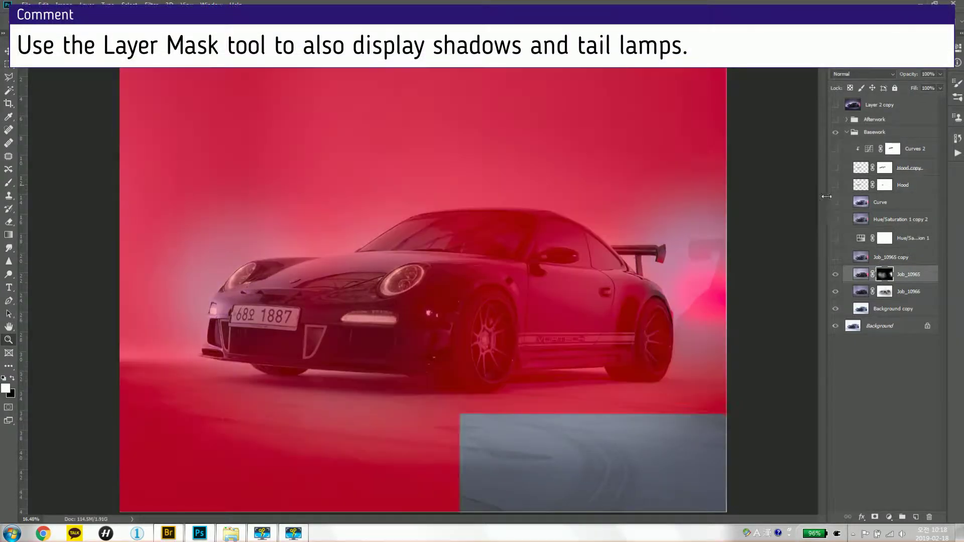
pyautogui.press('\\')
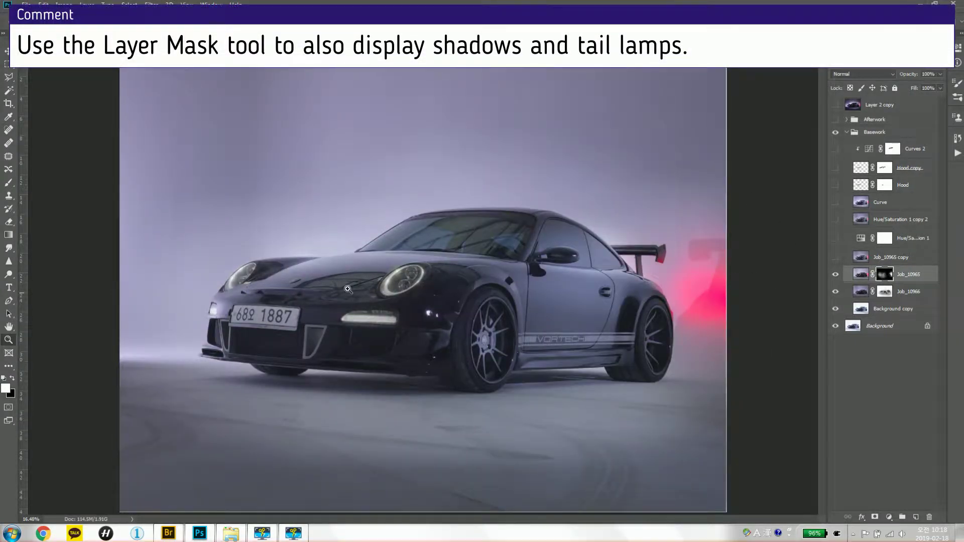
# - Show the Job_10965 copy and Hue/Saturation 1 layers
pyautogui.click(836, 258)
pyautogui.click(862, 263)
pyautogui.click(836, 238)
pyautogui.scroll(2, 777, 259)
pyautogui.scroll(2, 801, 241)
pyautogui.scroll(2, 649, 219)
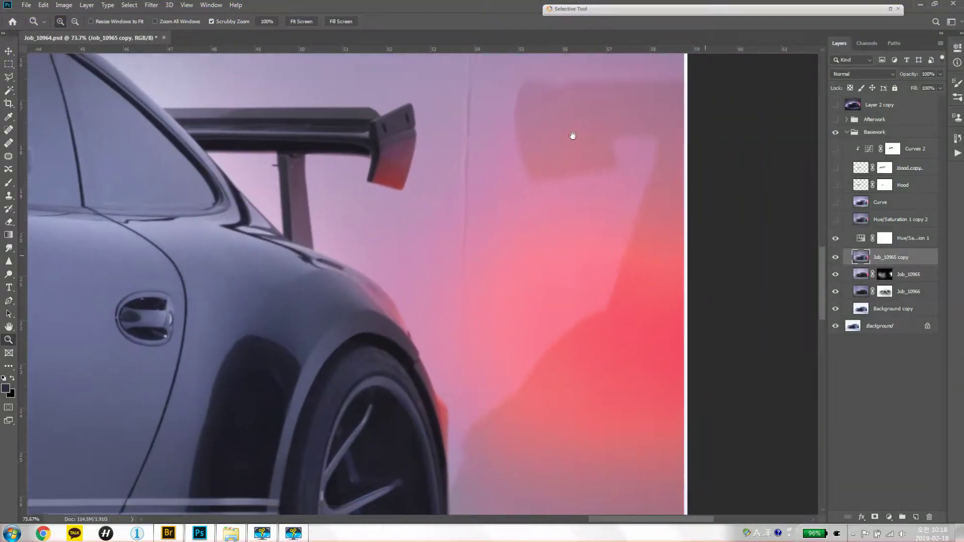
pyautogui.scroll(1, 573, 134)
# - Compare the red glow with Hue/Saturation 1 toggled, and check its Reds settings (Hue +14, Saturation -21)
pyautogui.click(837, 242)
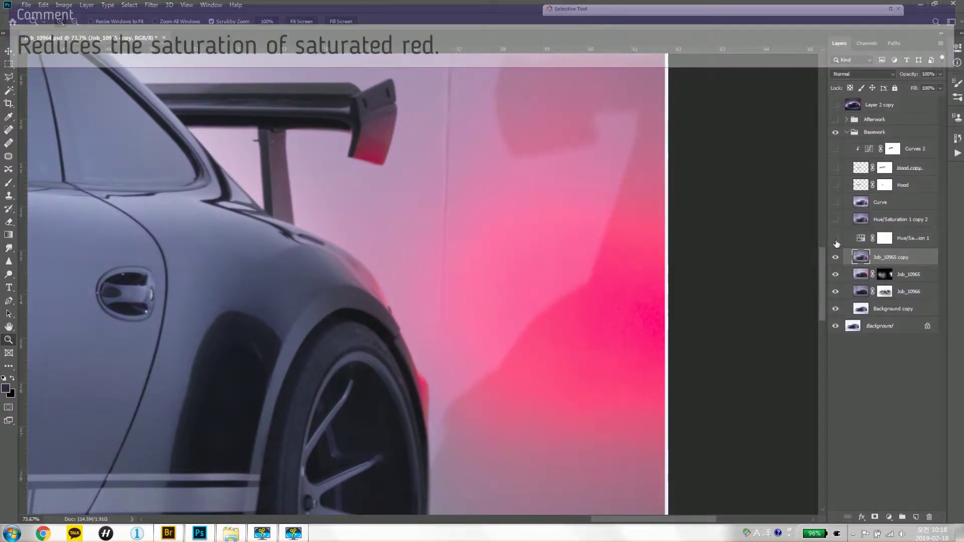
pyautogui.click(836, 241)
pyautogui.click(836, 244)
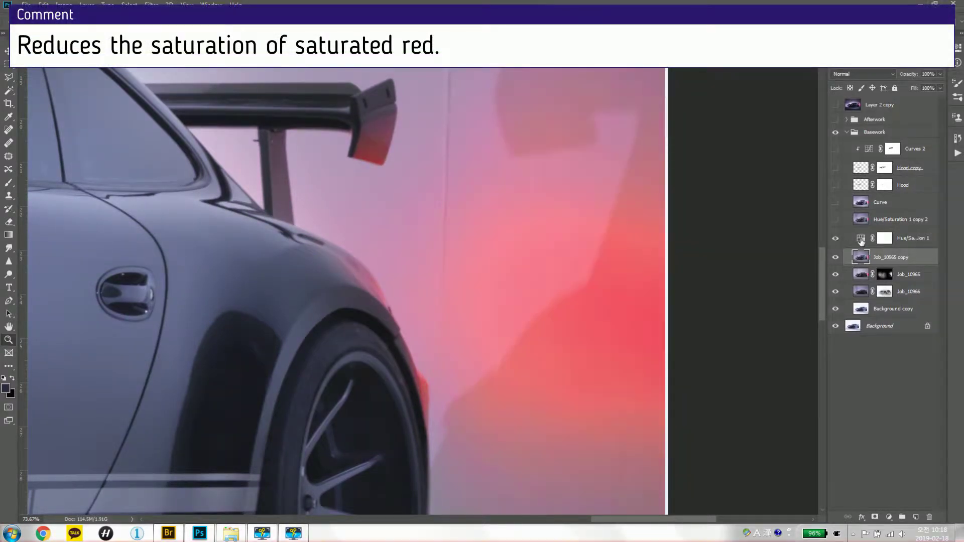
pyautogui.doubleClick(861, 238)
pyautogui.click(867, 92)
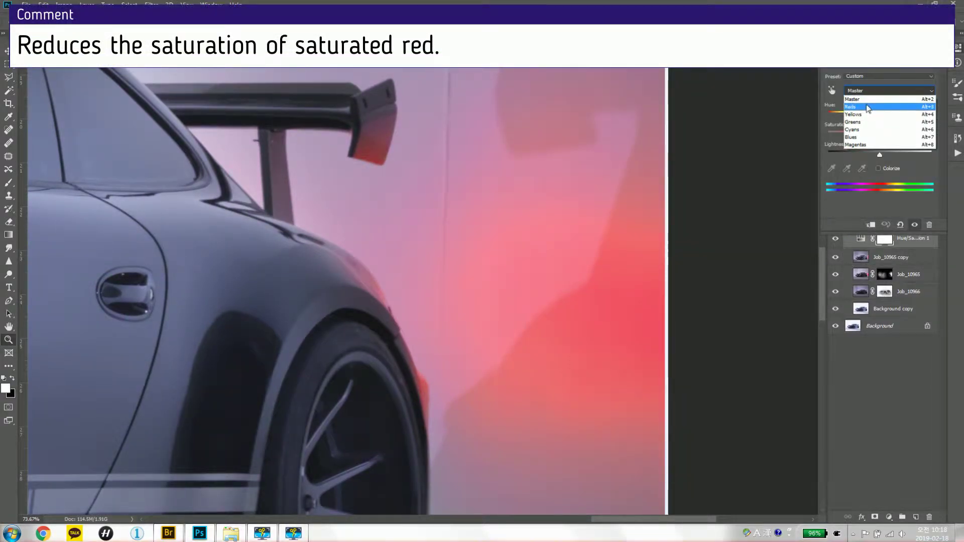
pyautogui.click(851, 107)
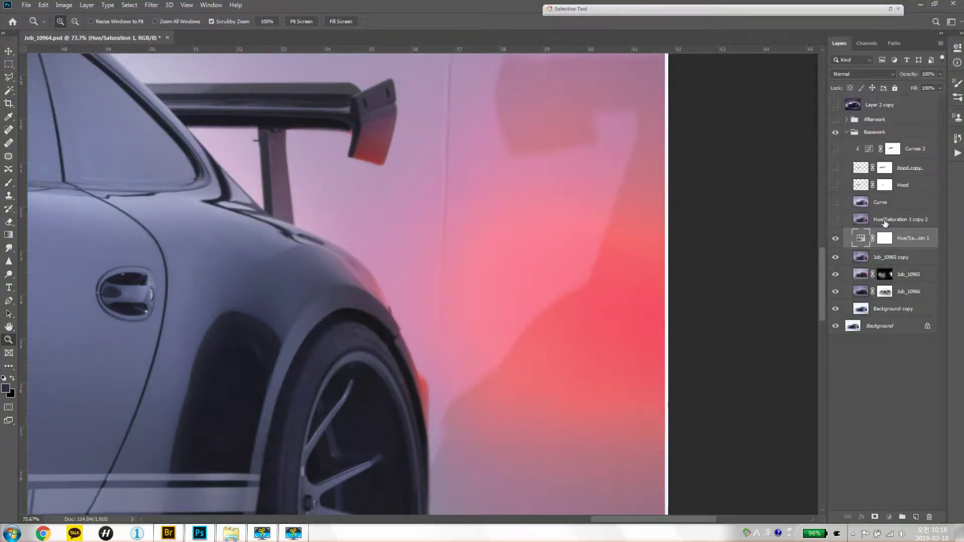
# - Fit the image to screen and turn on Hue/Saturation 1 copy 2
pyautogui.click(879, 219)
pyautogui.hotkey('ctrl', '0')
pyautogui.click(836, 219)
pyautogui.click(835, 202)
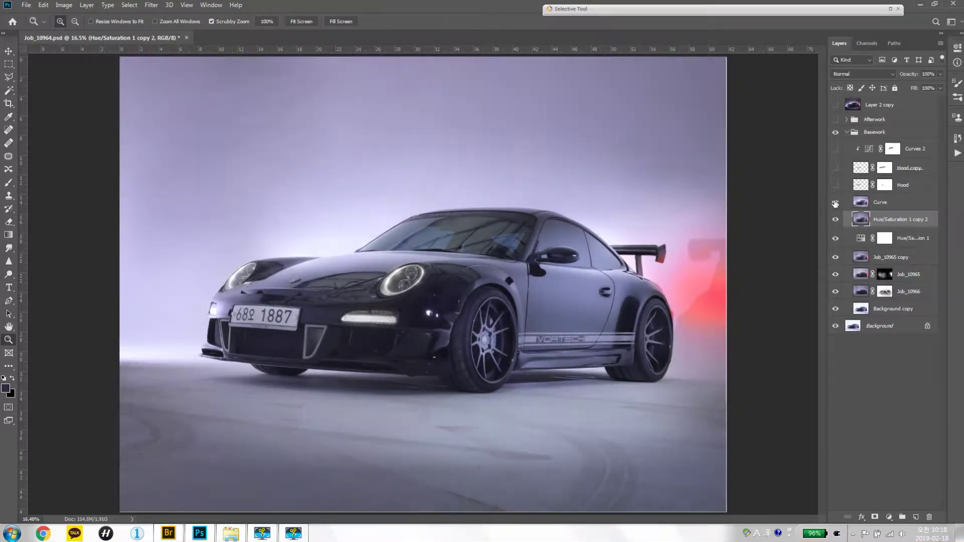
# - Turn on the Curve brightening layer and compare the bonnet with the Hood patch
pyautogui.click(835, 203)
pyautogui.click(834, 205)
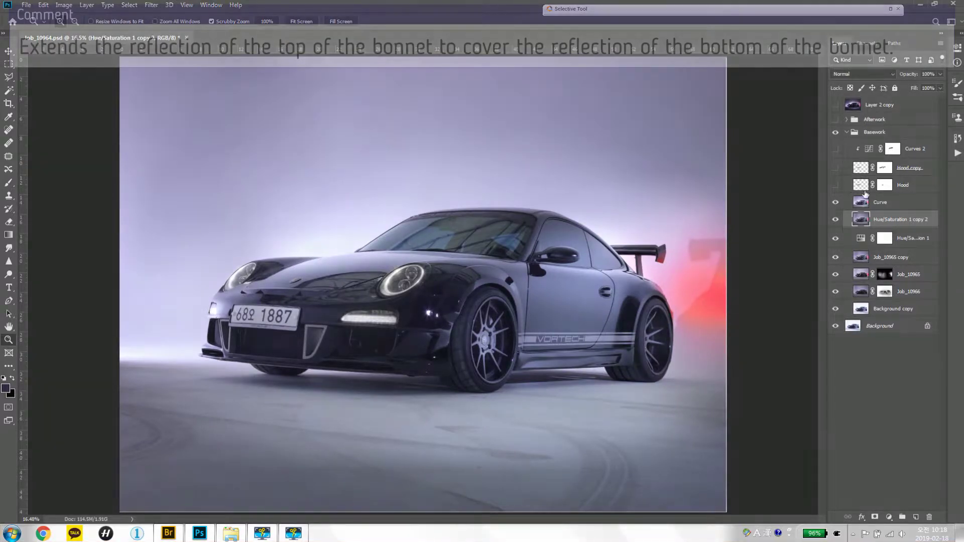
pyautogui.click(835, 185)
pyautogui.scroll(5, 447, 253)
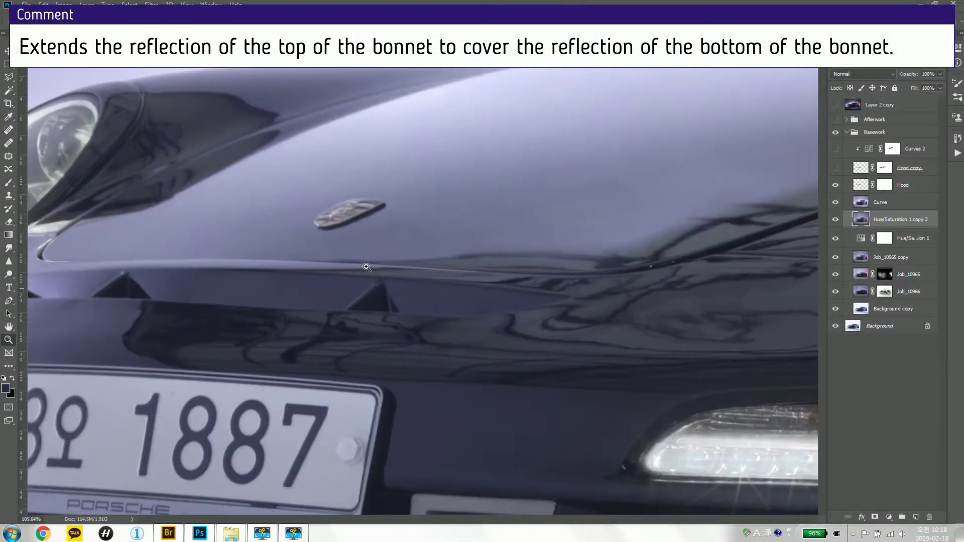
pyautogui.scroll(-2, 401, 261)
pyautogui.moveTo(372, 266); pyautogui.dragTo(340, 296)
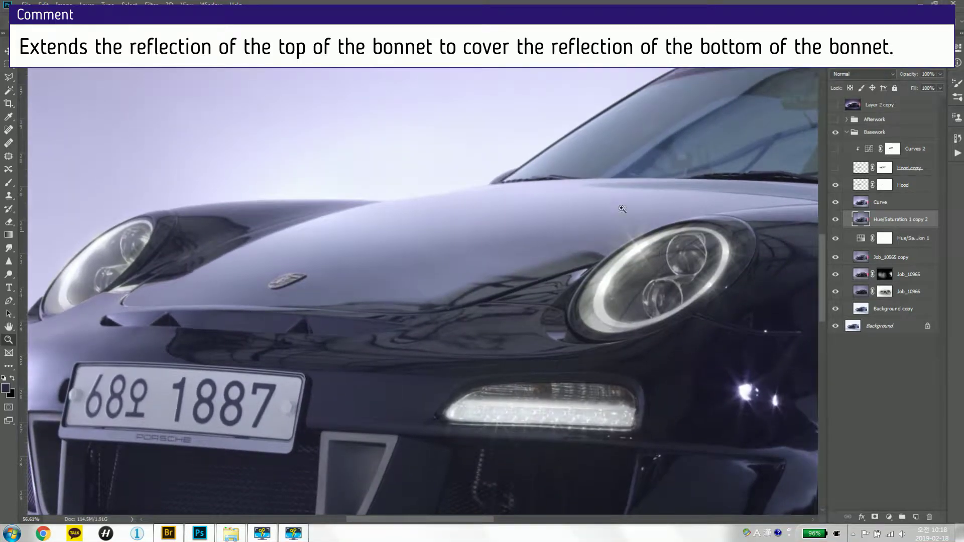
pyautogui.click(835, 185)
pyautogui.click(835, 186)
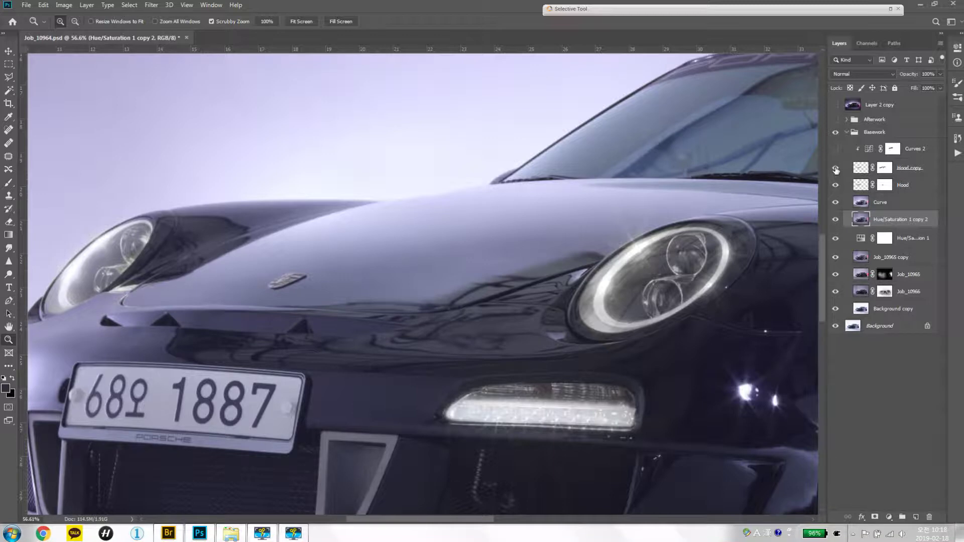
# - Compare Hood copy on and off, preview the Hood and Hood copy masks, leaving Hood copy visible
pyautogui.click(836, 169)
pyautogui.click(836, 169)
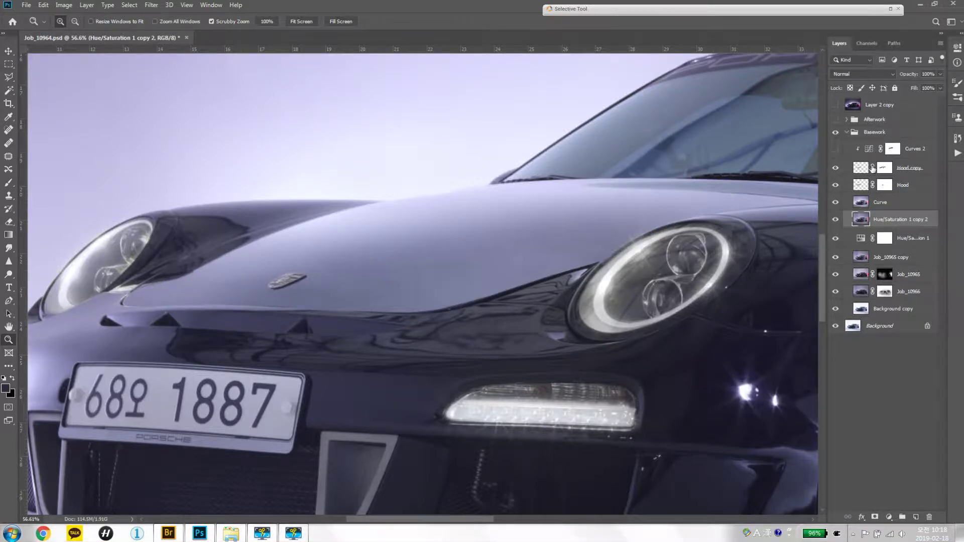
pyautogui.click(886, 189)
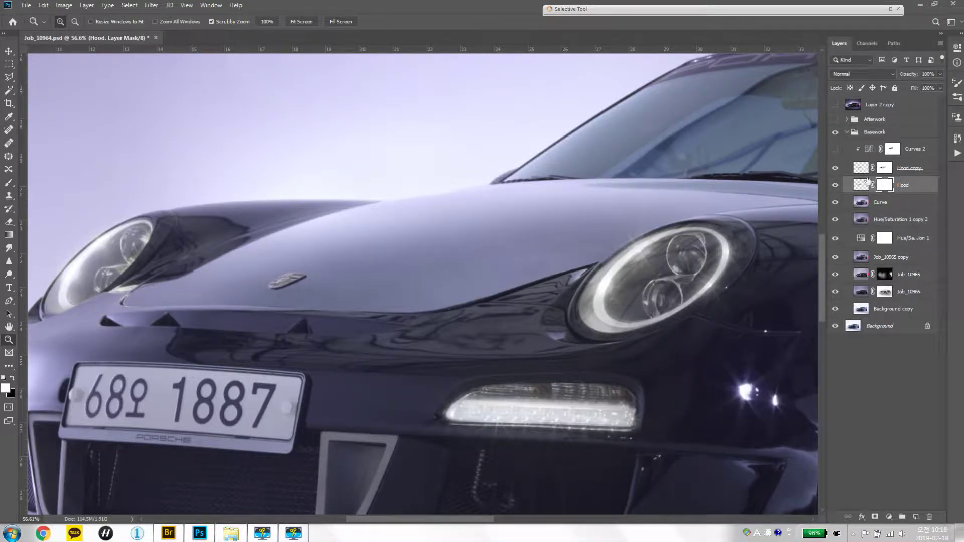
pyautogui.click(835, 169)
pyautogui.press('\\')
pyautogui.press('\\')
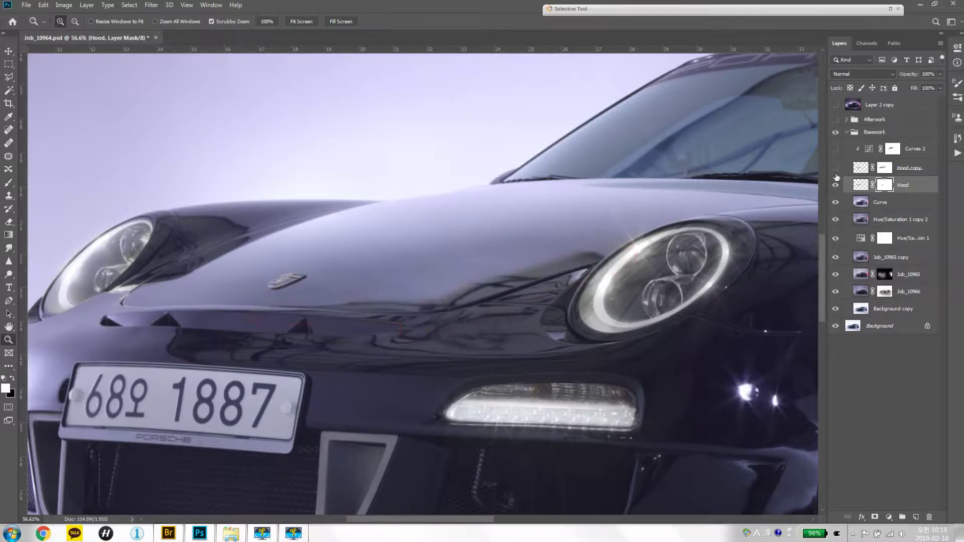
pyautogui.click(836, 168)
pyautogui.click(882, 171)
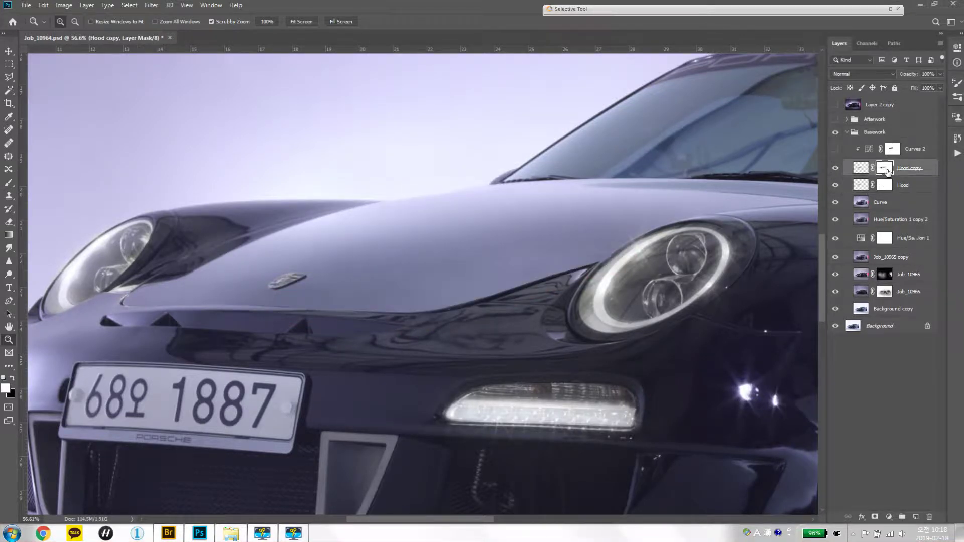
pyautogui.press('\\')
pyautogui.press('\\')
# - Turn on Curves 2 and compare the bonnet with and without it
pyautogui.click(910, 150)
pyautogui.click(835, 150)
pyautogui.press('\\')
pyautogui.press('\\')
pyautogui.click(835, 150)
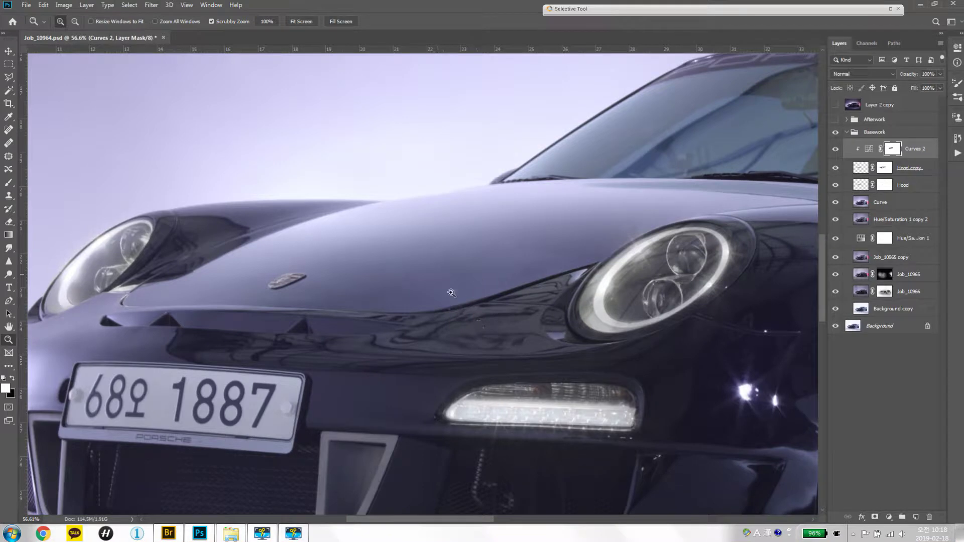
pyautogui.scroll(-5, 577, 214)
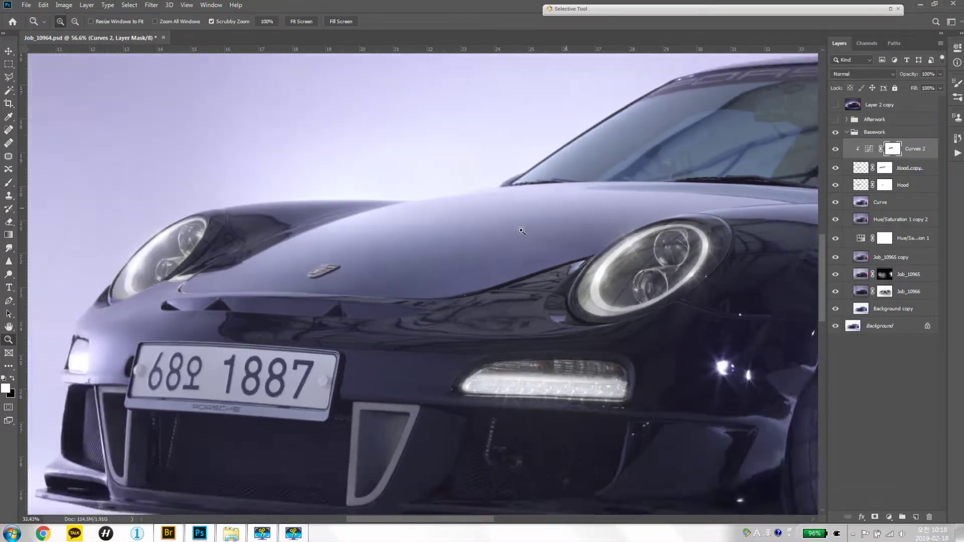
pyautogui.moveTo(630, 170); pyautogui.dragTo(689, 176)
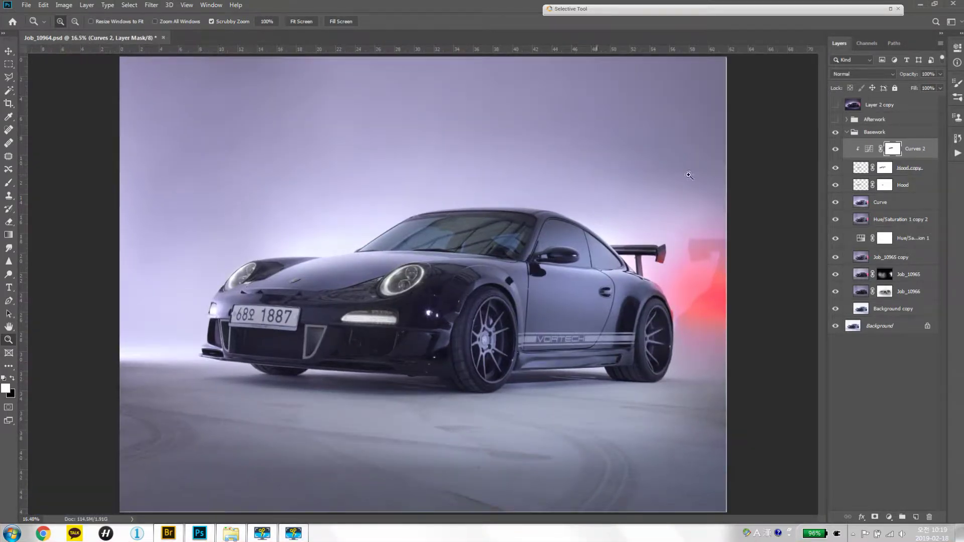
# - Collapse Basework, show the Afterwork group, and hide its layers from Wheelcap down to Layer 1
pyautogui.click(846, 132)
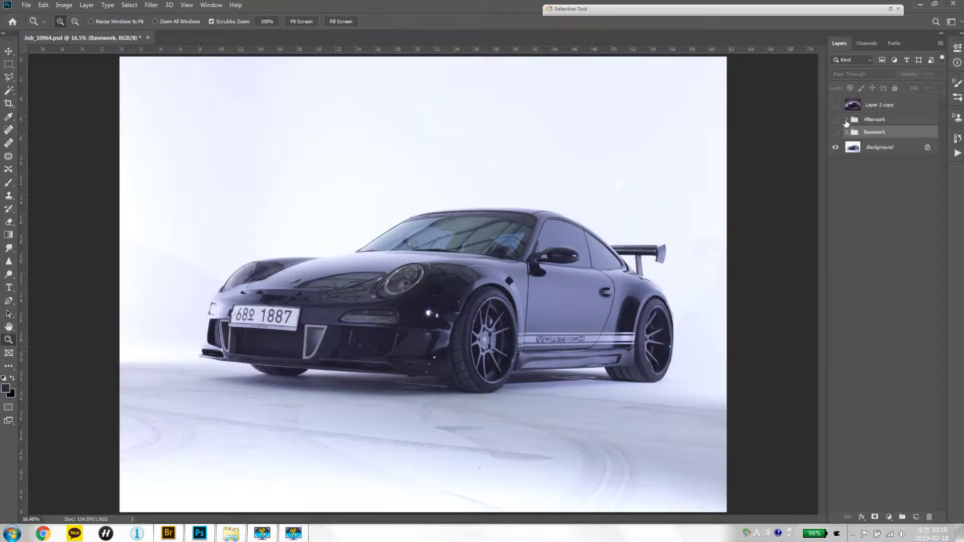
pyautogui.click(846, 120)
pyautogui.click(836, 119)
pyautogui.moveTo(836, 134); pyautogui.dragTo(836, 400)
pyautogui.click(861, 417)
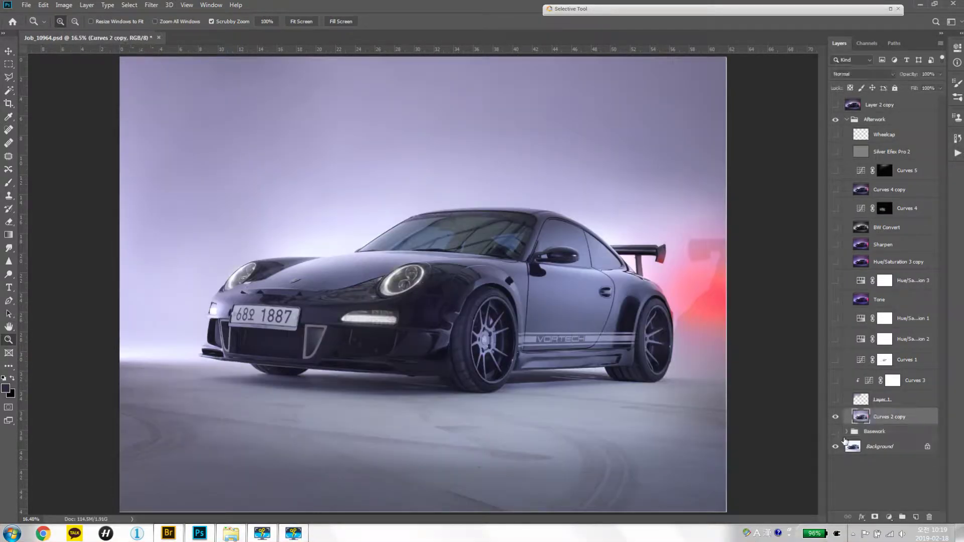
# - Compare Curves 2 copy off and on at the front wheel and car front
pyautogui.click(835, 417)
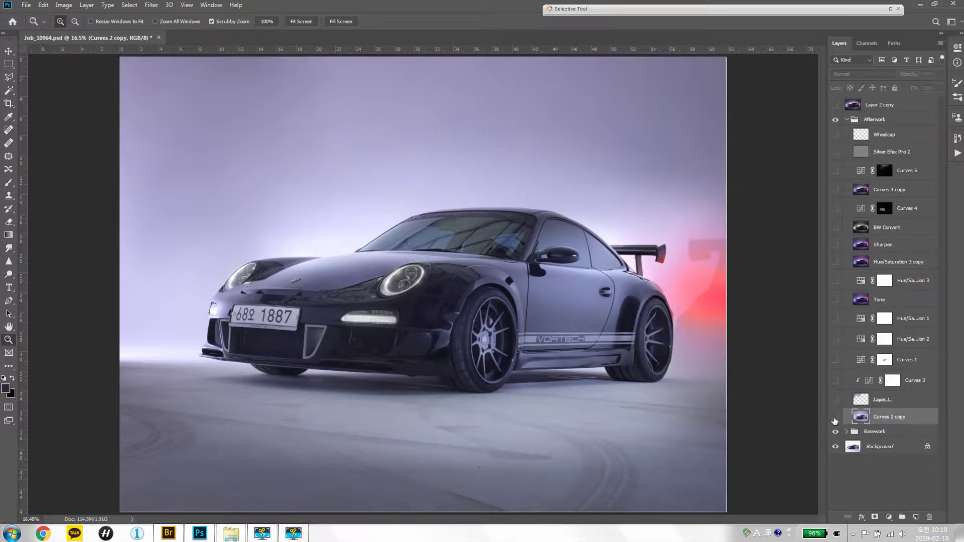
pyautogui.click(836, 417)
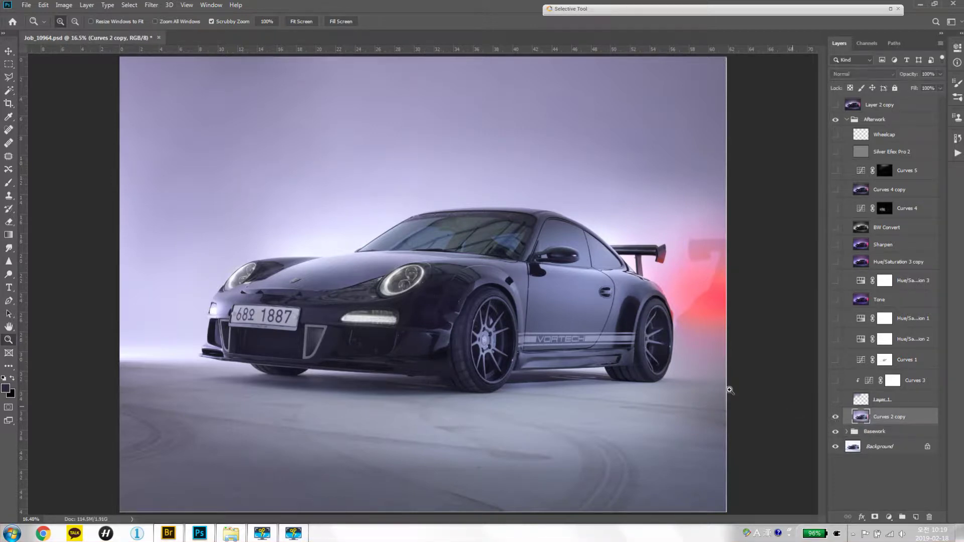
pyautogui.moveTo(451, 353)
pyautogui.mouseDown()
pyautogui.moveTo(546, 314)
pyautogui.moveTo(812, 405)
pyautogui.mouseUp()
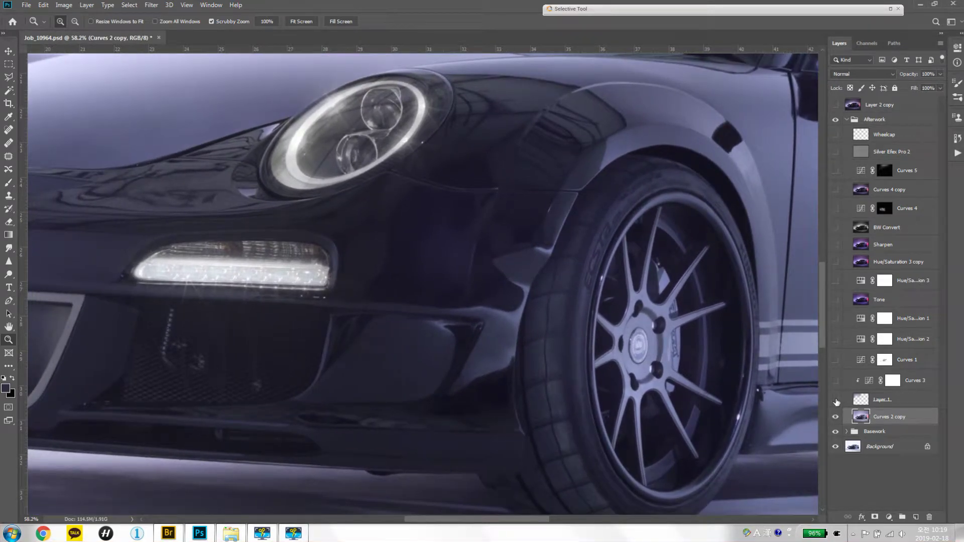
pyautogui.click(836, 417)
pyautogui.click(836, 417)
pyautogui.moveTo(361, 256); pyautogui.dragTo(740, 292)
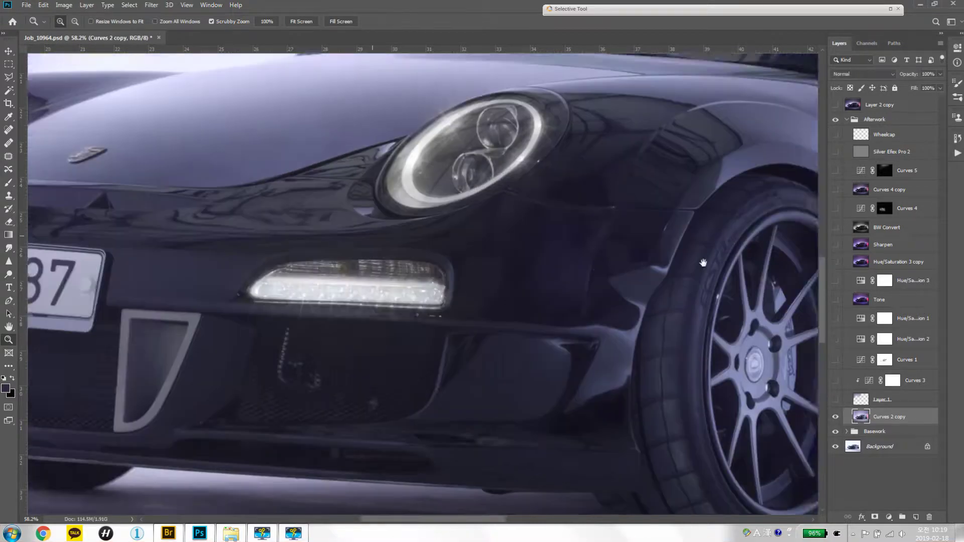
pyautogui.click(835, 418)
pyautogui.click(836, 416)
# - Compare Curves 2 copy along the side and rear, then make Layer 1 visible
pyautogui.moveTo(399, 322); pyautogui.dragTo(81, 306)
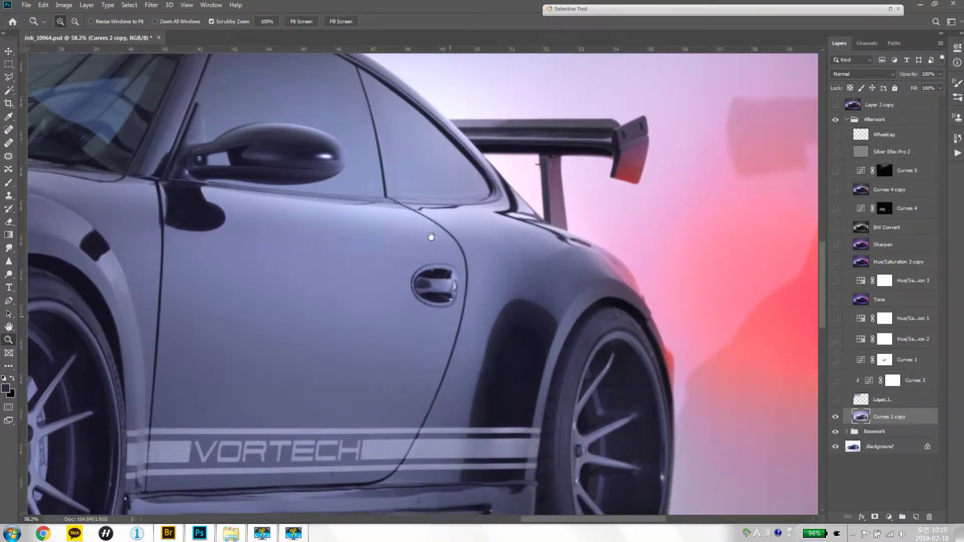
pyautogui.click(835, 416)
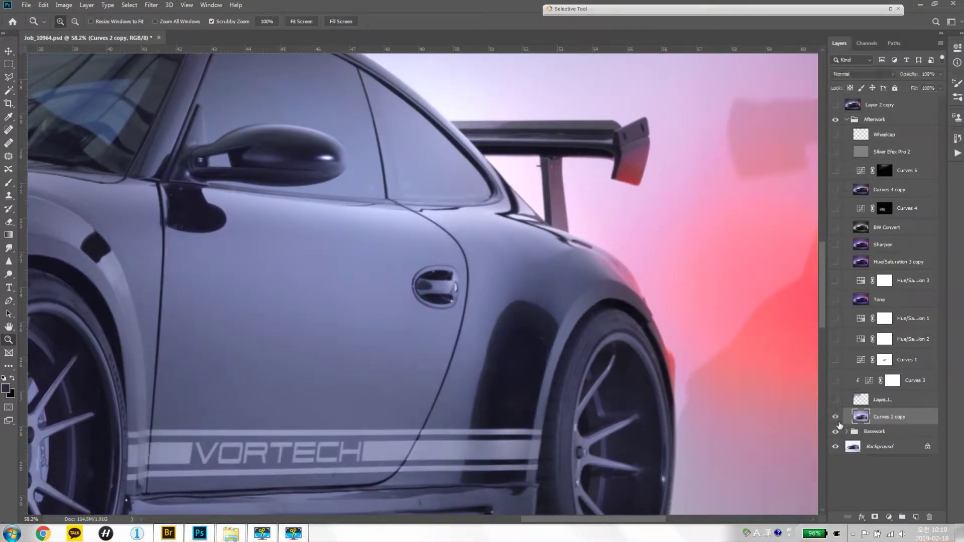
pyautogui.click(837, 419)
pyautogui.click(836, 399)
pyautogui.scroll(-5, 582, 235)
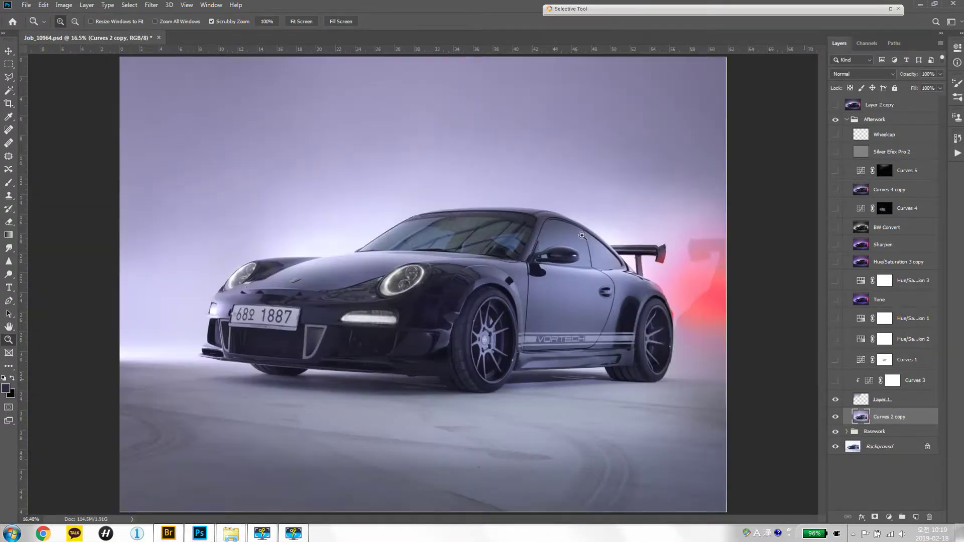
# - Inspect the background edges, show Layer 1, fit to screen, and compare Curves 3 off and on
pyautogui.moveTo(178, 97)
pyautogui.mouseDown()
pyautogui.moveTo(219, 98)
pyautogui.moveTo(389, 309)
pyautogui.mouseUp()
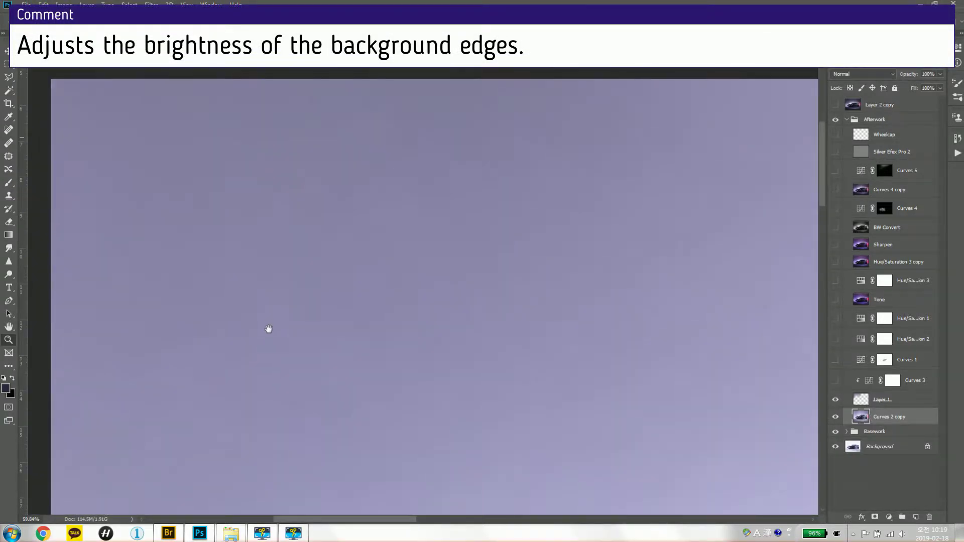
pyautogui.moveTo(521, 305); pyautogui.dragTo(622, 327)
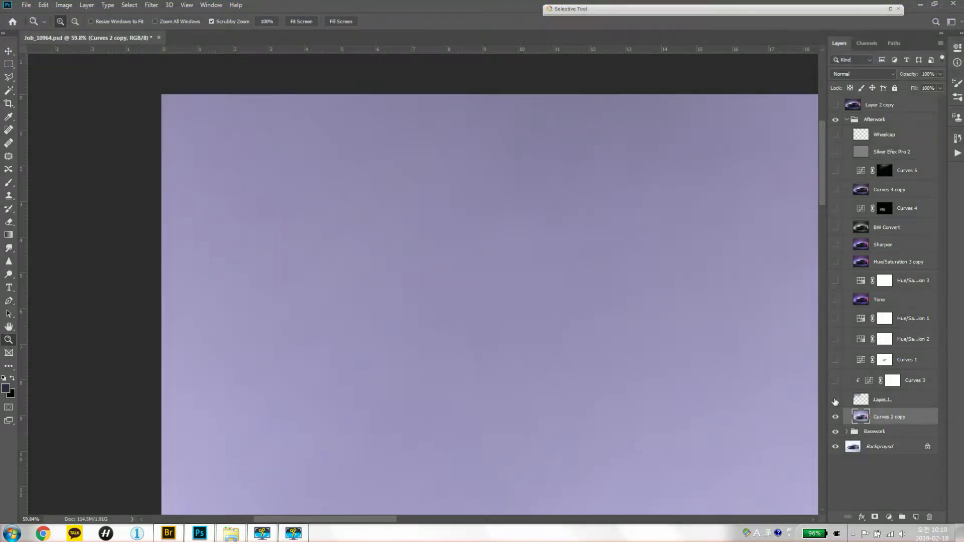
pyautogui.click(835, 400)
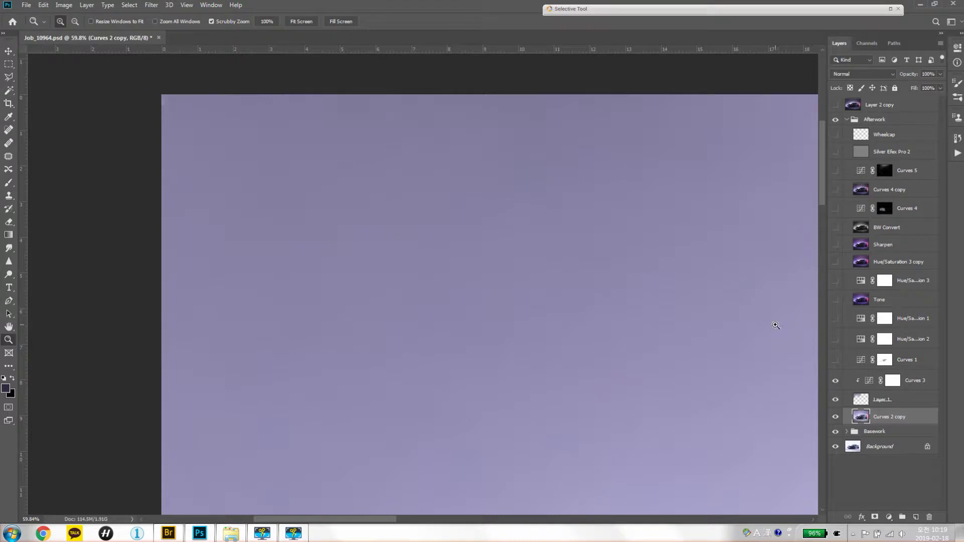
pyautogui.hotkey('ctrl', '0')
pyautogui.click(836, 383)
pyautogui.click(835, 382)
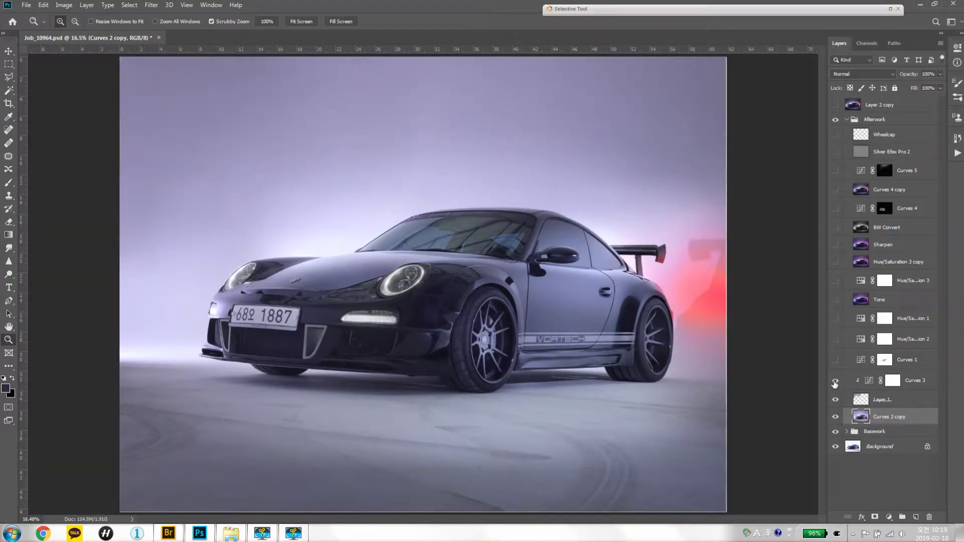
pyautogui.click(884, 360)
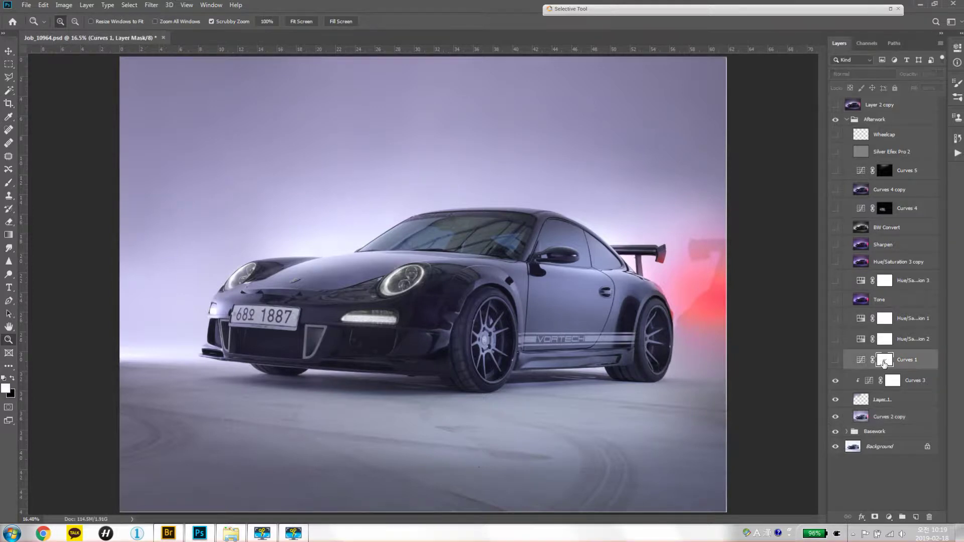
# - Turn on Curves 1 and invert then restore its mask with Ctrl+I
pyautogui.click(835, 361)
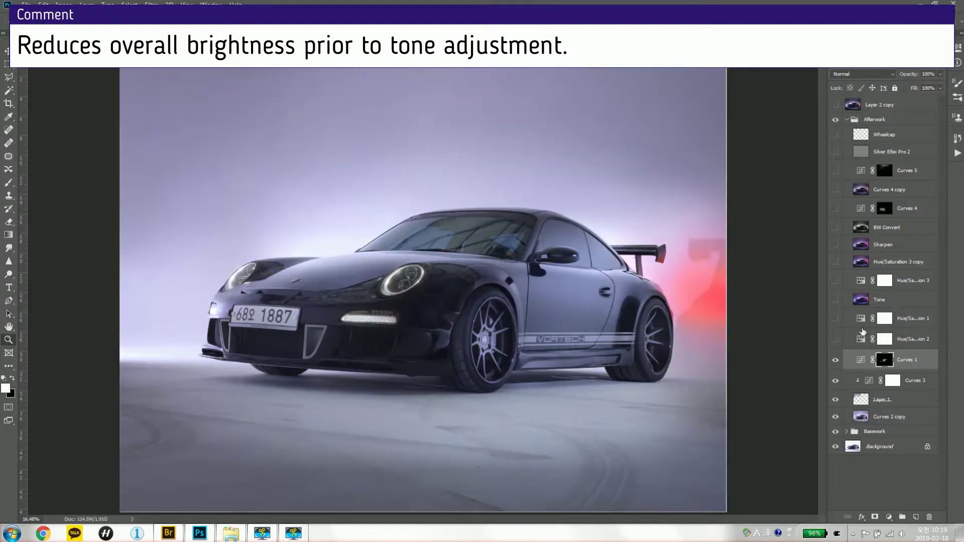
pyautogui.hotkey('ctrl', 'i')
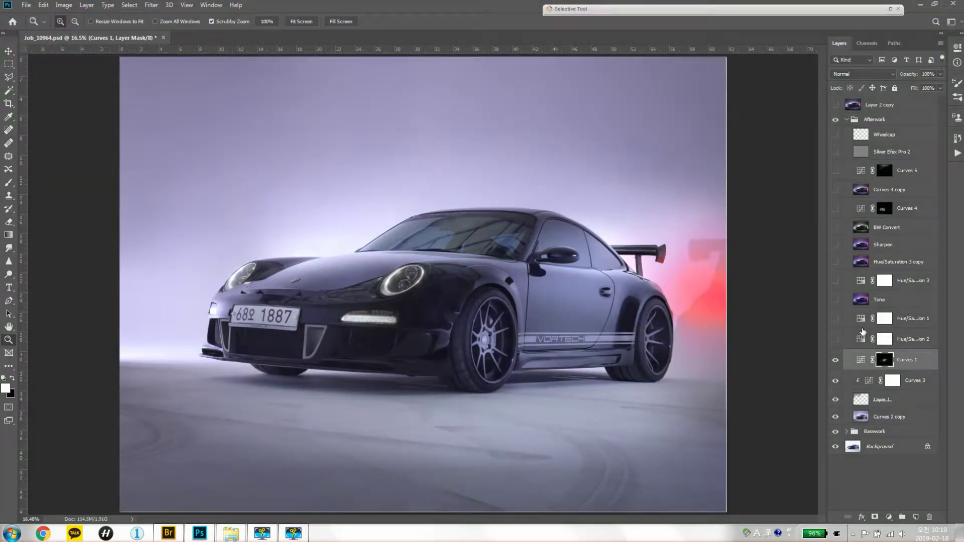
pyautogui.hotkey('ctrl', 'i')
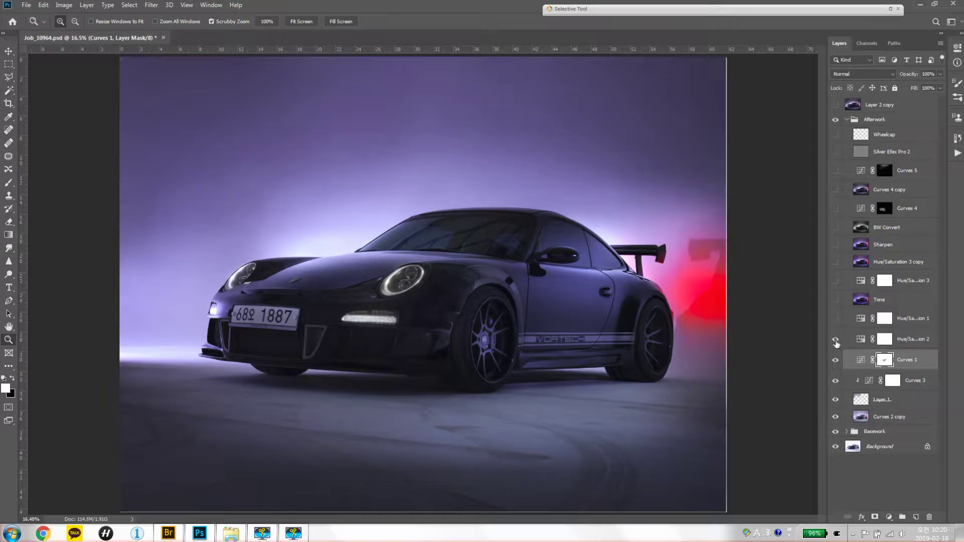
# - Inspect Hue/Saturation 2's Blues and Cyans ranges and compare the image with it off and on
pyautogui.click(882, 341)
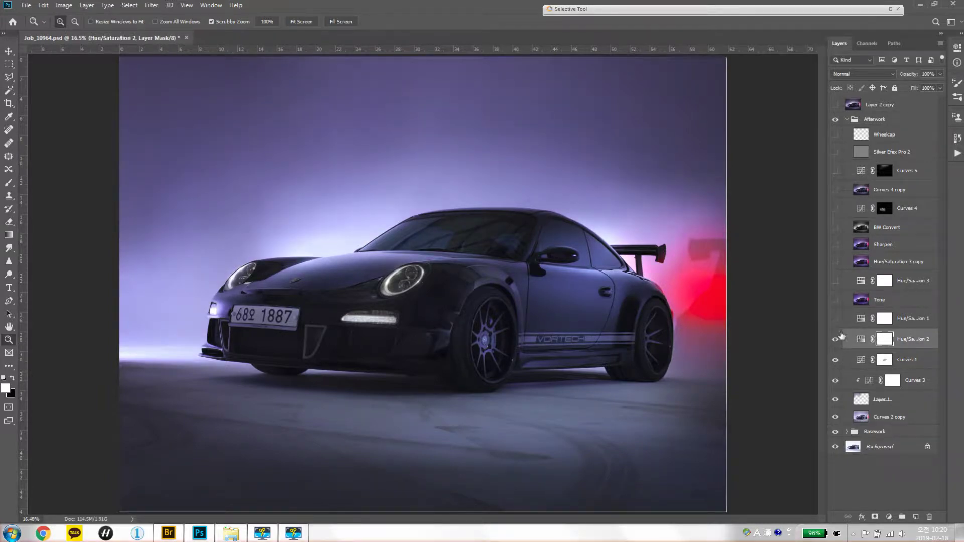
pyautogui.doubleClick(861, 339)
pyautogui.click(891, 90)
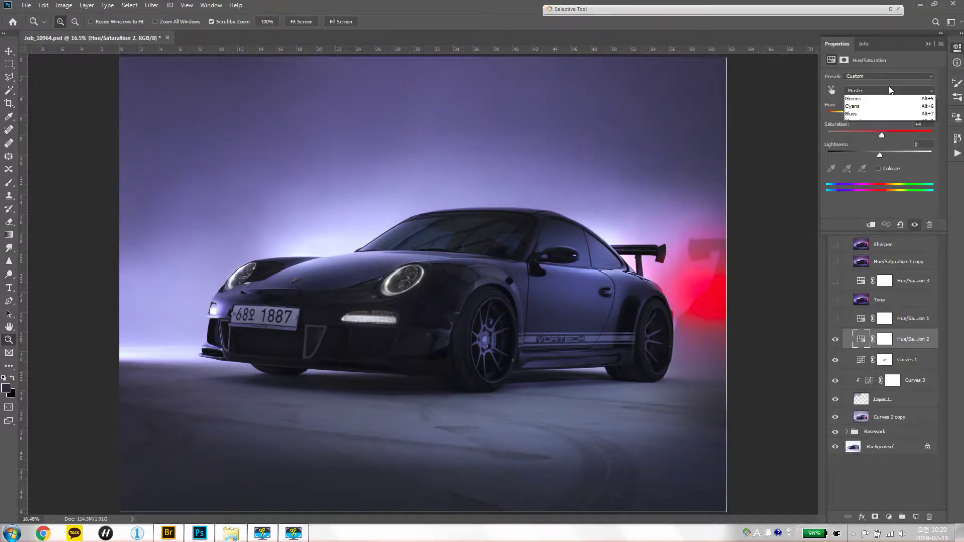
pyautogui.click(882, 136)
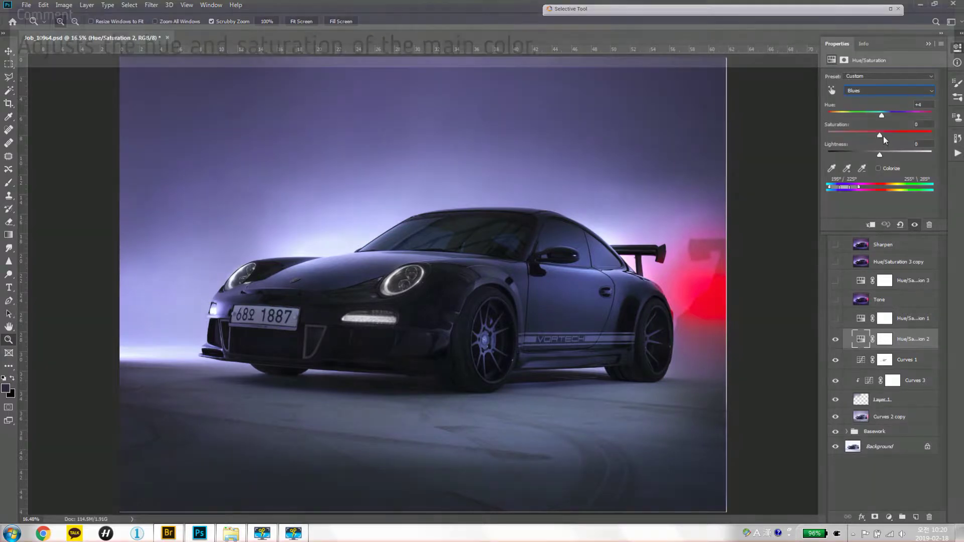
pyautogui.press('Up')
pyautogui.press('Up')
pyautogui.press('Up')
pyautogui.press('Up')
pyautogui.press('Up')
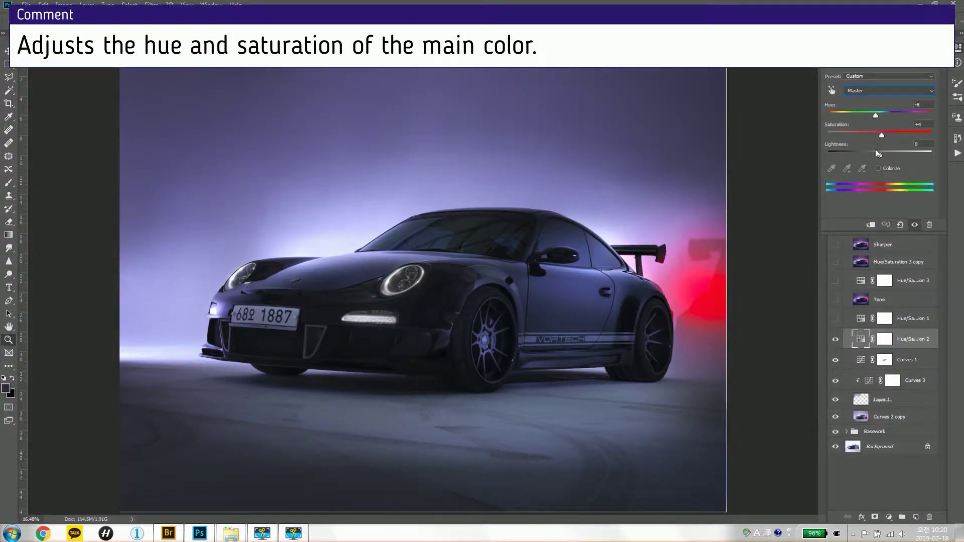
pyautogui.click(835, 339)
pyautogui.click(835, 340)
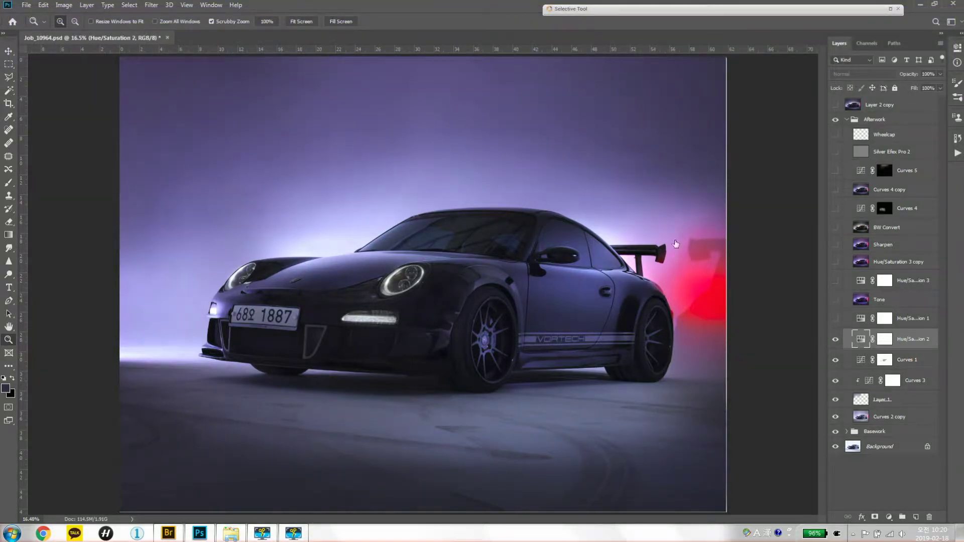
pyautogui.moveTo(444, 142); pyautogui.dragTo(501, 134)
# - Compare Hue/Saturation 2 off and on, then make Hue/Saturation 1 visible
pyautogui.click(836, 340)
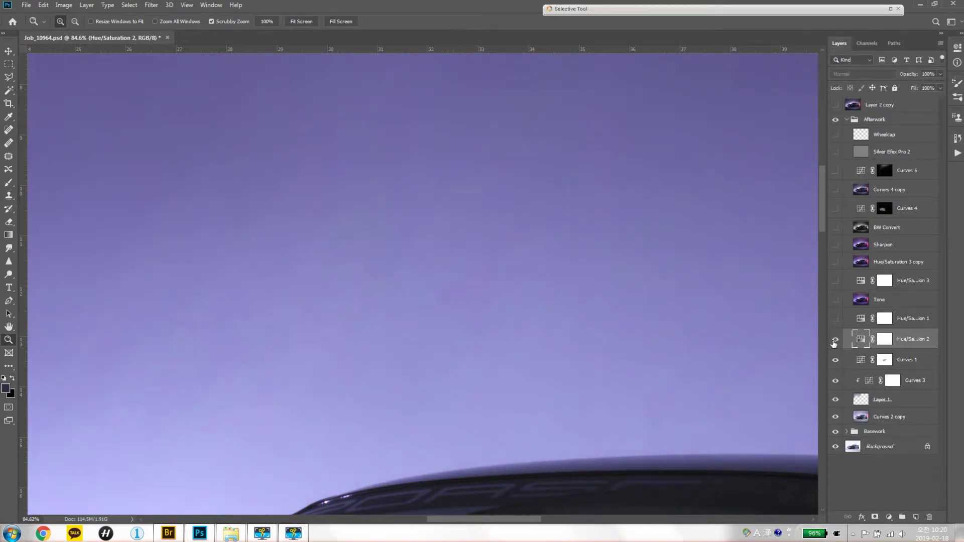
pyautogui.click(836, 340)
pyautogui.click(837, 320)
pyautogui.hotkey('ctrl', '0')
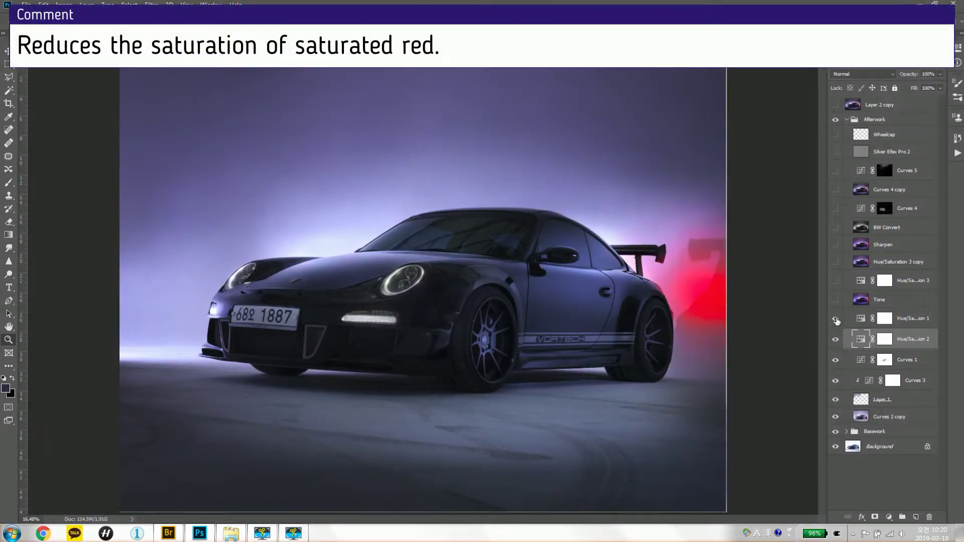
# - Compare the red glow with Hue/Saturation 1 off and on, then turn on the Tone layer's purple tint
pyautogui.moveTo(745, 308); pyautogui.dragTo(832, 319)
pyautogui.click(834, 319)
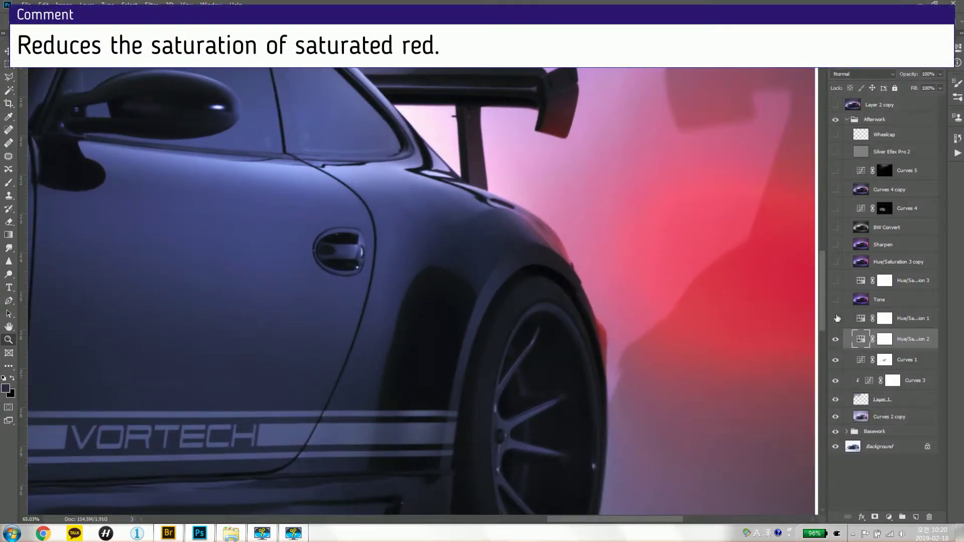
pyautogui.click(834, 319)
pyautogui.moveTo(745, 315); pyautogui.dragTo(367, 301)
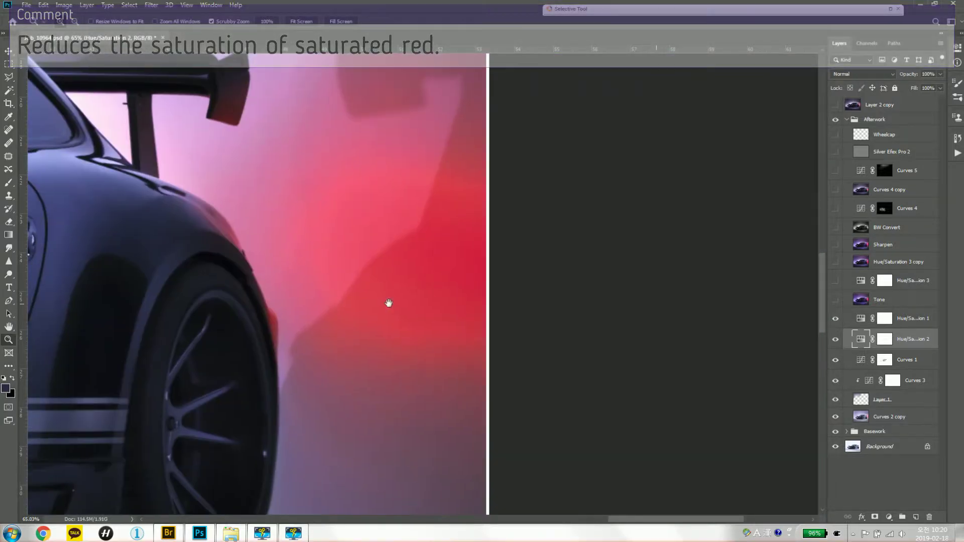
pyautogui.click(835, 318)
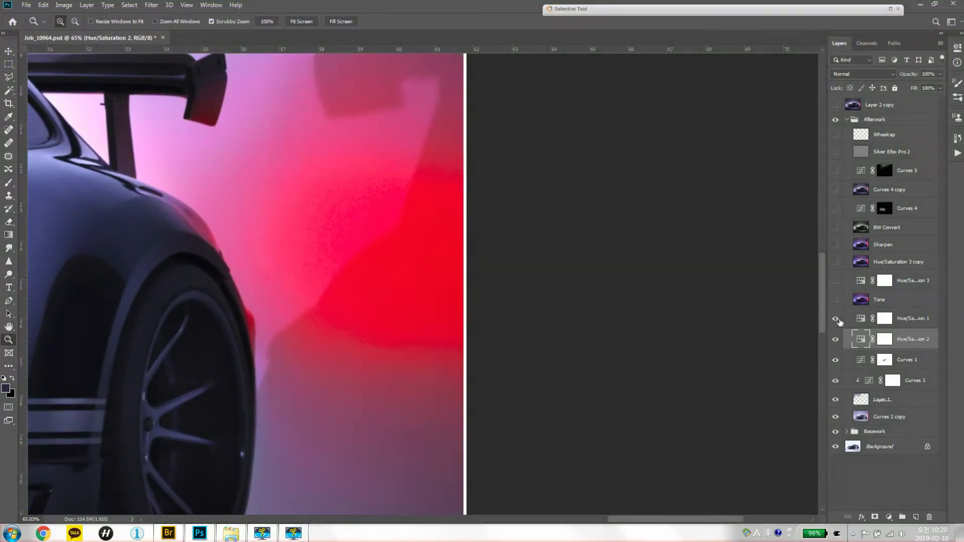
pyautogui.click(836, 319)
pyautogui.hotkey('ctrl', '0')
pyautogui.click(880, 300)
pyautogui.click(836, 300)
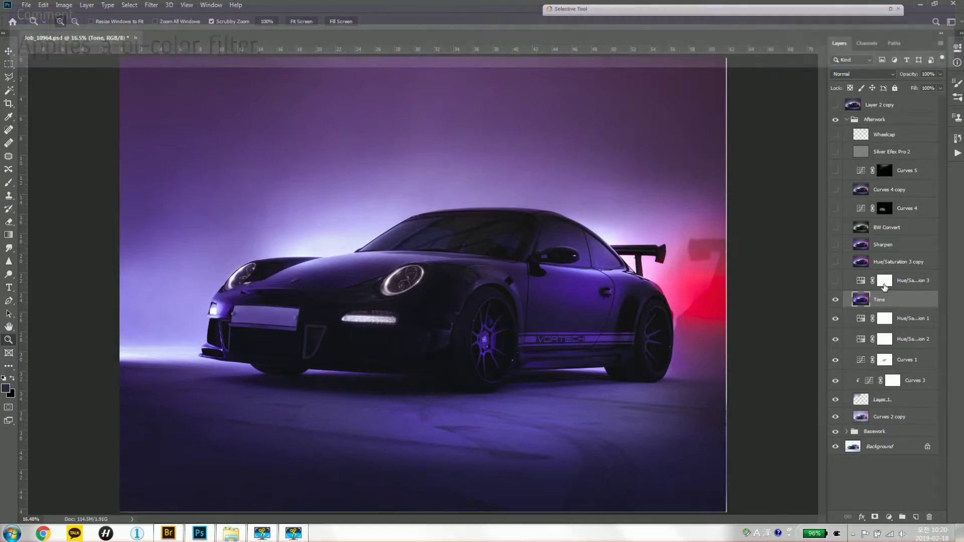
# - Switch on Hue/Saturation 3, Hue/Saturation 3 copy and Sharpen, then zoom into the front wheel
pyautogui.click(837, 281)
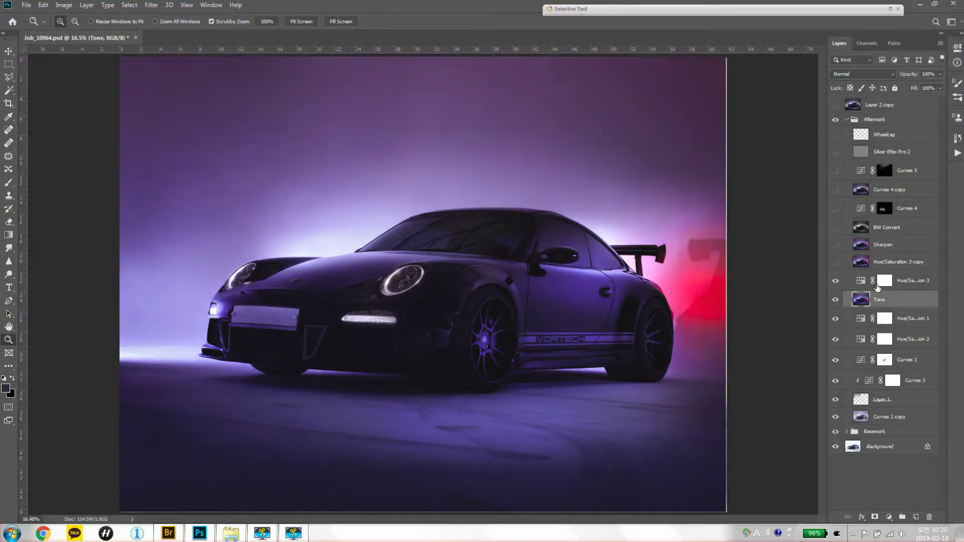
pyautogui.click(836, 261)
pyautogui.click(835, 245)
pyautogui.moveTo(484, 323); pyautogui.dragTo(592, 263)
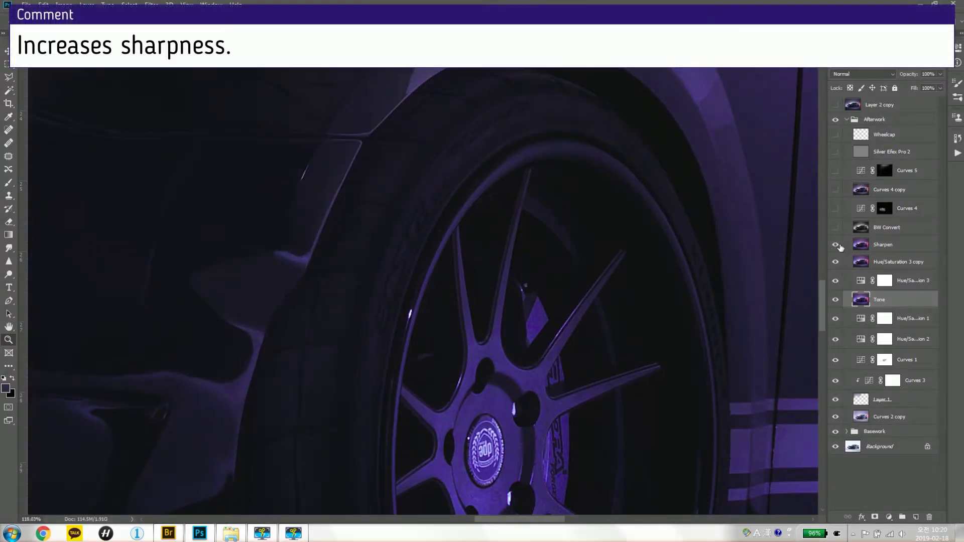
pyautogui.click(834, 244)
pyautogui.click(835, 245)
pyautogui.click(835, 245)
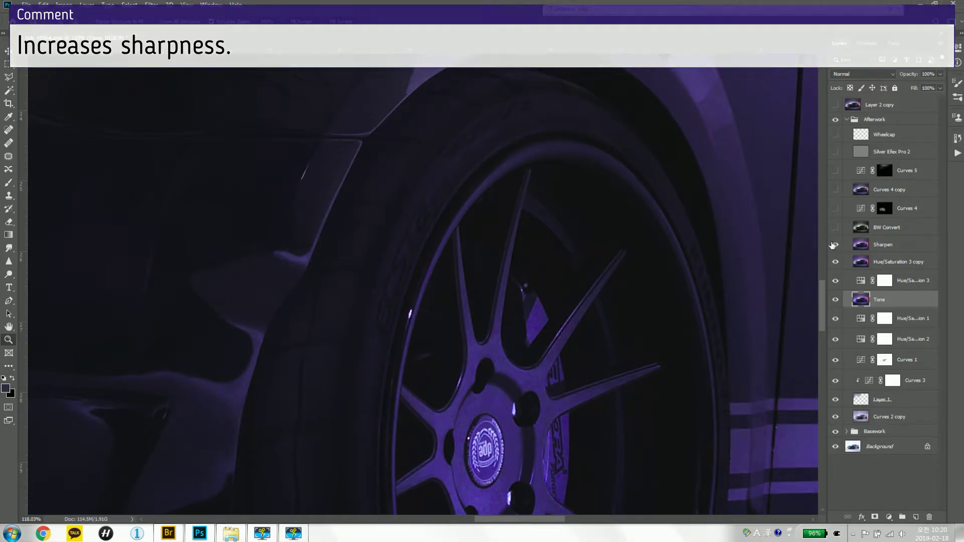
pyautogui.click(839, 229)
pyautogui.click(836, 228)
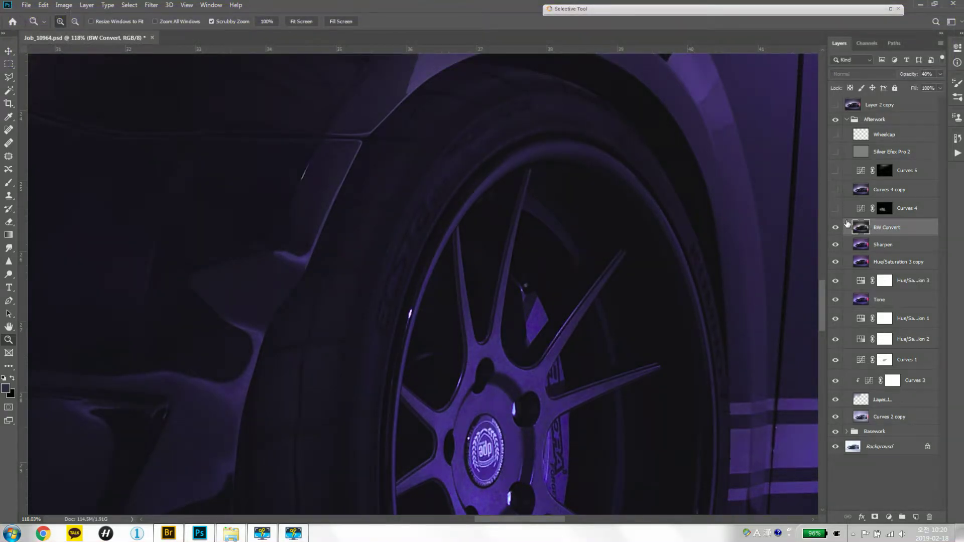
# - Set the BW Convert layer's opacity to about 40% to mute the colours
pyautogui.hotkey('ctrl', '0')
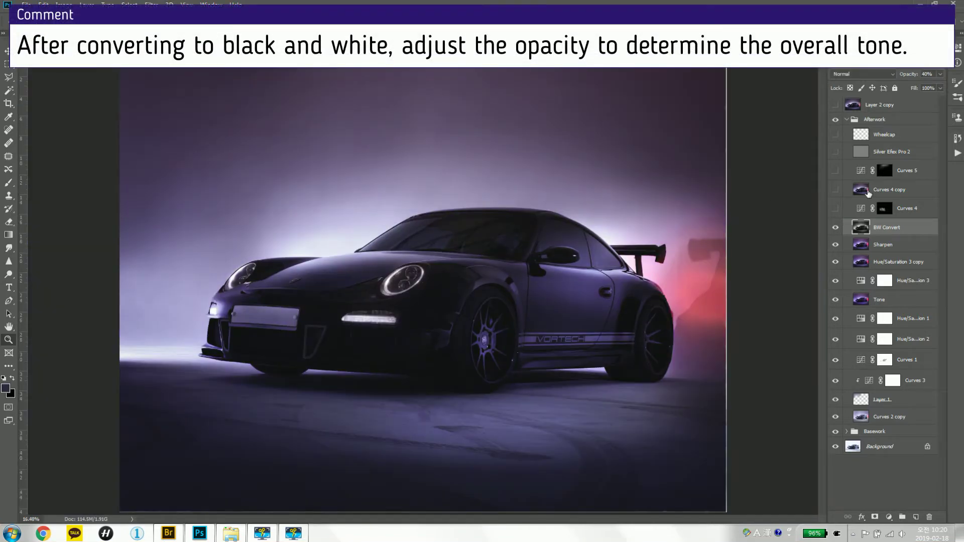
pyautogui.click(941, 74)
pyautogui.moveTo(923, 89); pyautogui.dragTo(940, 86)
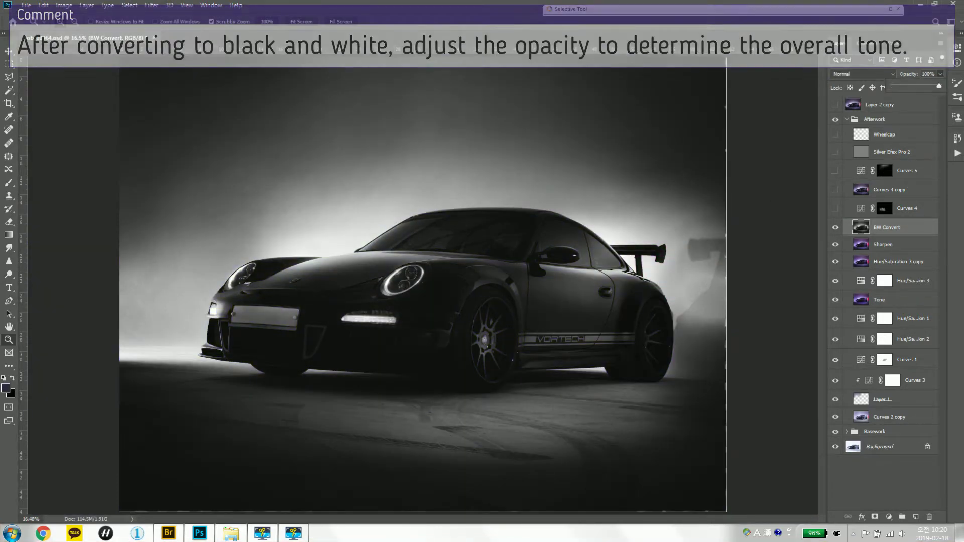
pyautogui.moveTo(939, 86); pyautogui.dragTo(912, 86)
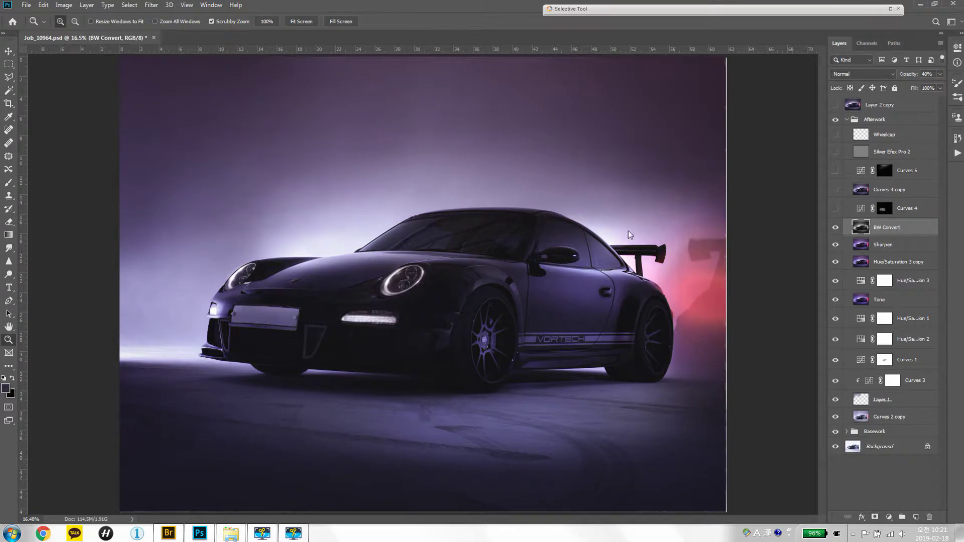
# - Enable Curves 4 and Curves 4 copy, previewing the Curves 4 mask on the front bumper
pyautogui.click(835, 208)
pyautogui.click(884, 210)
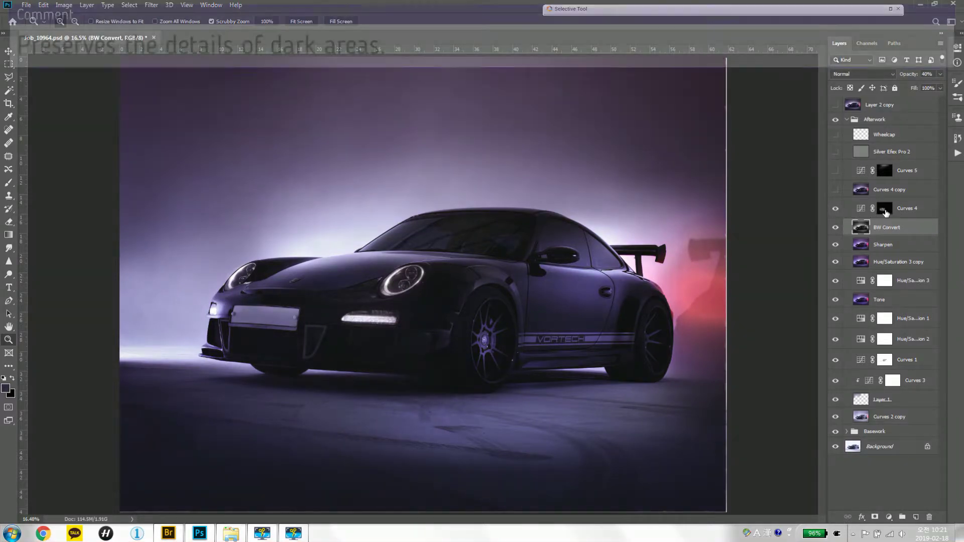
pyautogui.press('\\')
pyautogui.press('\\')
pyautogui.moveTo(355, 362)
pyautogui.mouseDown()
pyautogui.moveTo(378, 322)
pyautogui.moveTo(462, 327)
pyautogui.mouseUp()
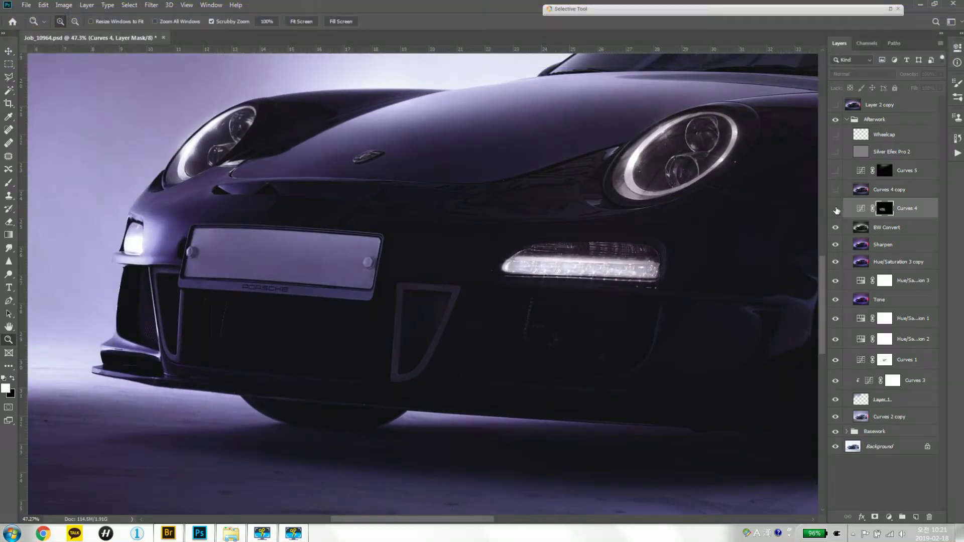
pyautogui.click(836, 191)
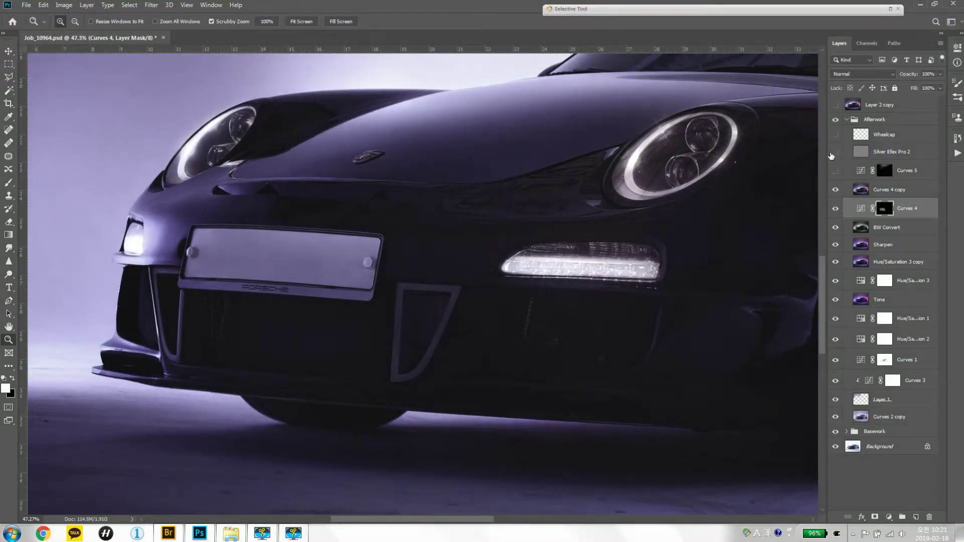
pyautogui.hotkey('ctrl', '0')
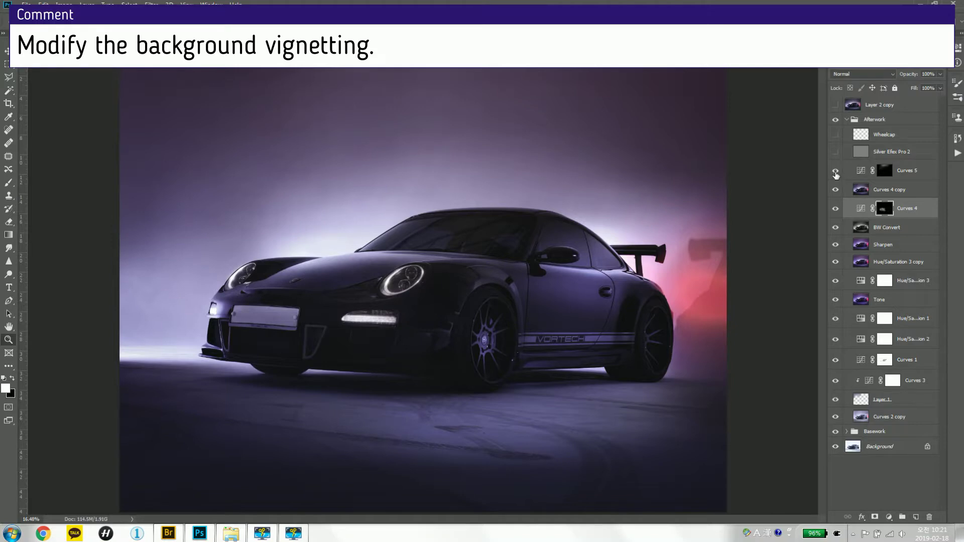
# - Turn on the Curves 5 vignette after previewing its mask
pyautogui.click(852, 176)
pyautogui.press('\\')
pyautogui.click(835, 173)
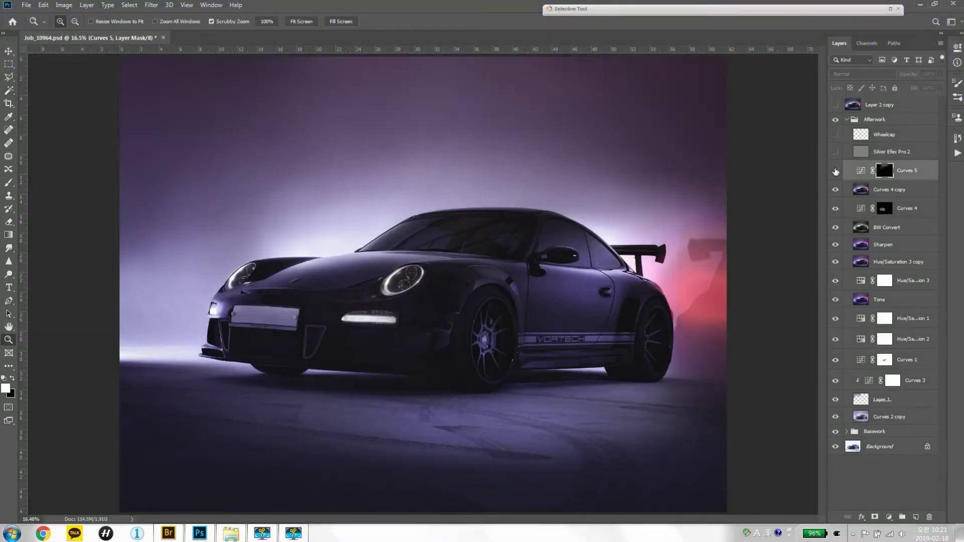
# - Enable the Silver Efex Pro 2 film grain, comparing the sky with and without it
pyautogui.hotkey('alt', ']')
pyautogui.click(833, 153)
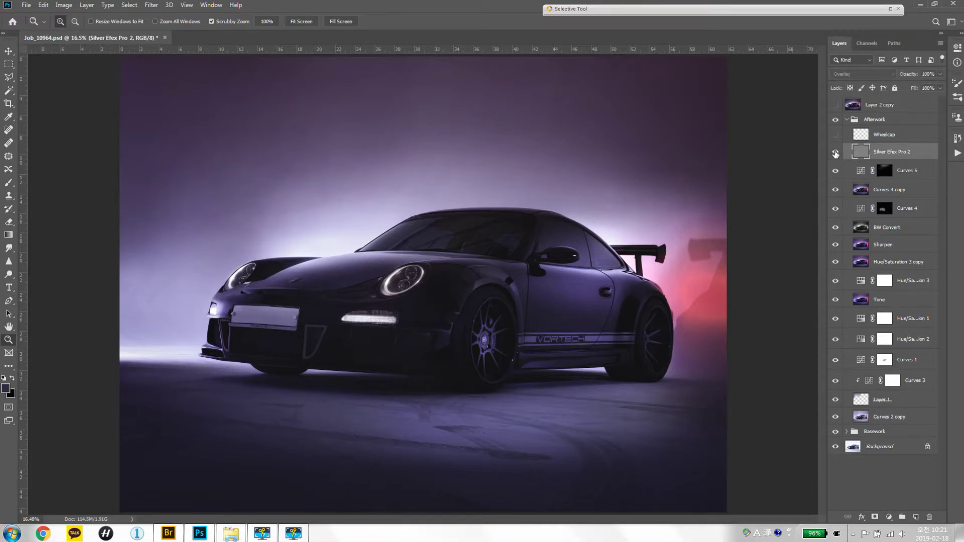
pyautogui.click(835, 152)
pyautogui.moveTo(396, 153); pyautogui.dragTo(497, 129)
pyautogui.click(836, 152)
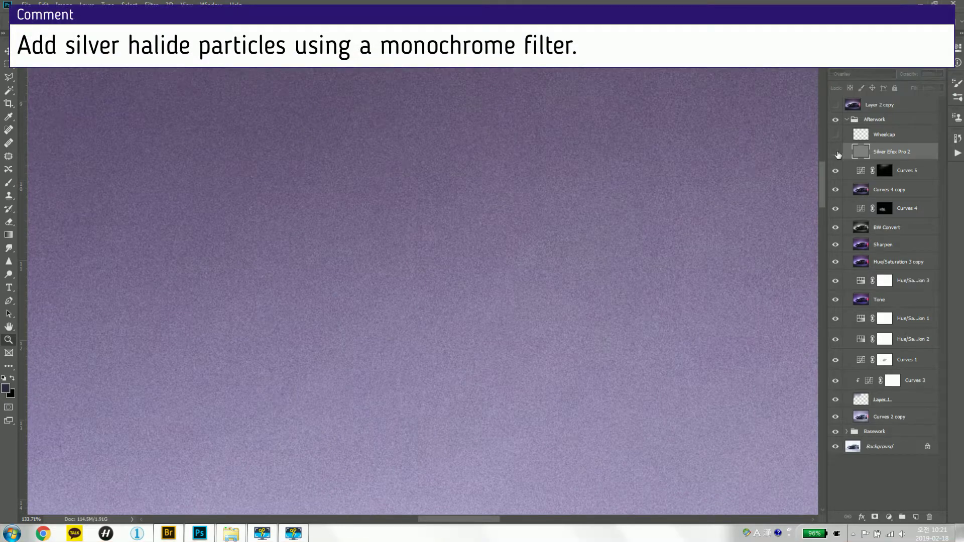
pyautogui.click(836, 153)
pyautogui.click(836, 153)
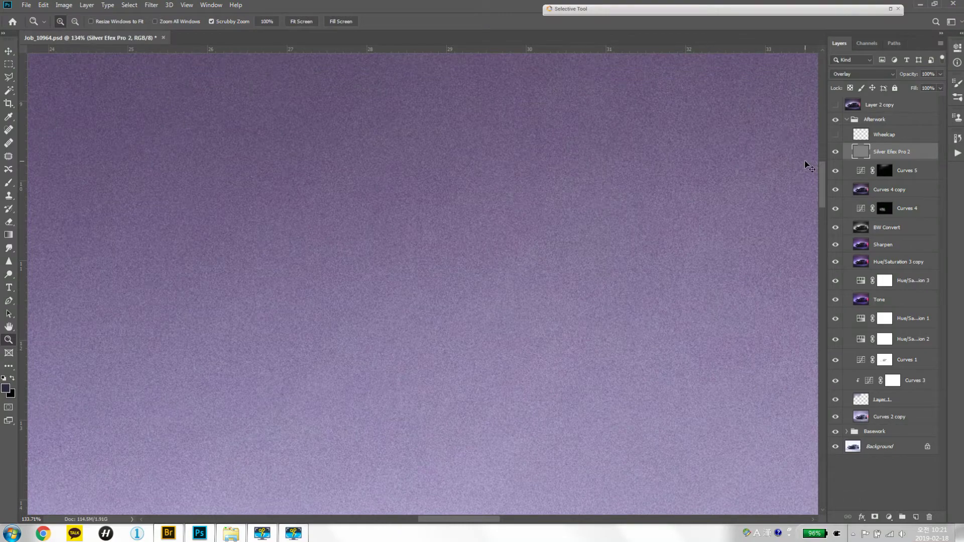
pyautogui.hotkey('ctrl', '0')
pyautogui.click(883, 144)
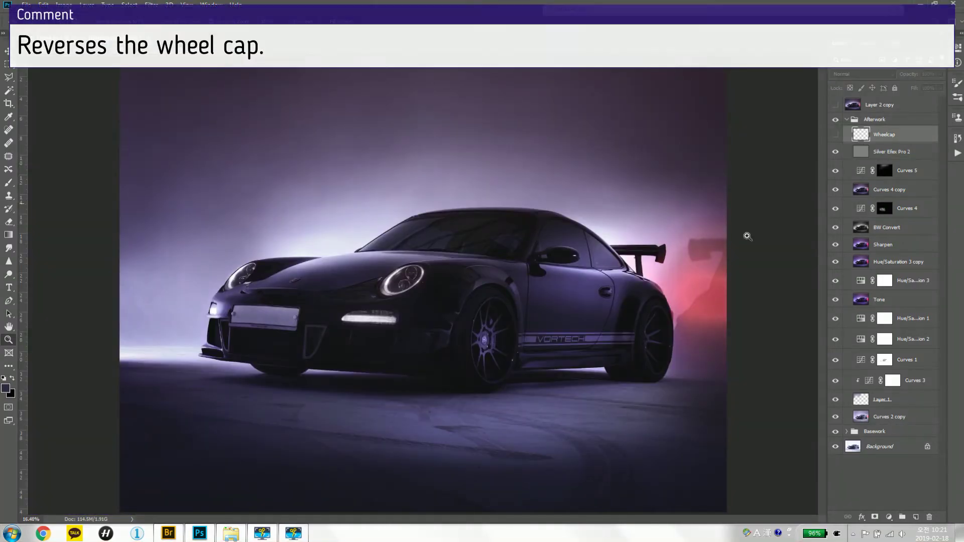
# - Show the Wheelcap fix on the rear wheel's hub logo, then fit the image and show Layer 2 copy
pyautogui.moveTo(507, 342); pyautogui.dragTo(668, 266)
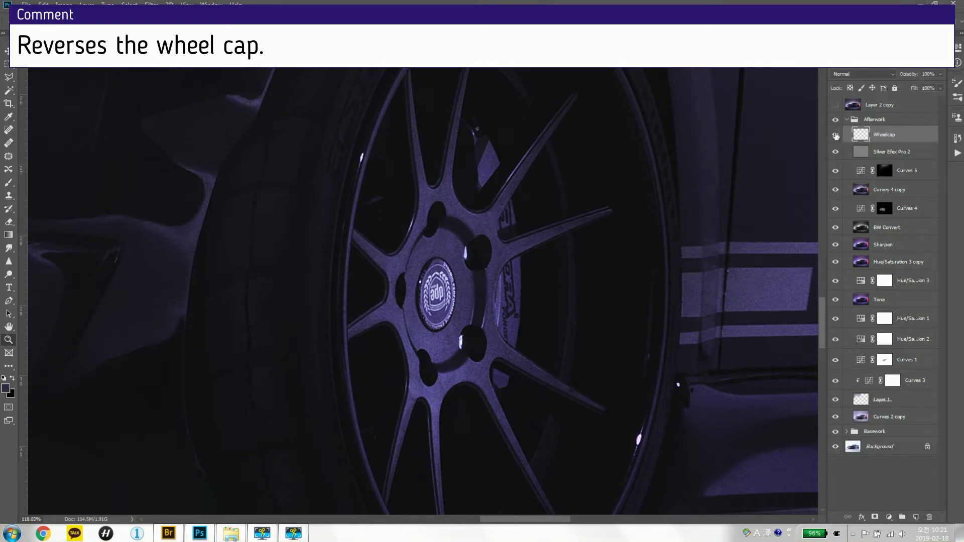
pyautogui.click(837, 136)
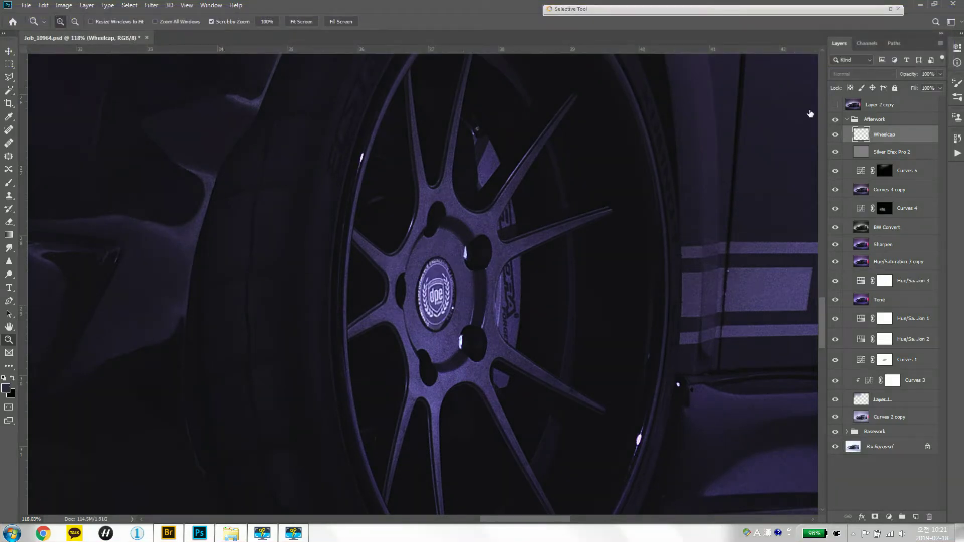
pyautogui.hotkey('ctrl', '0')
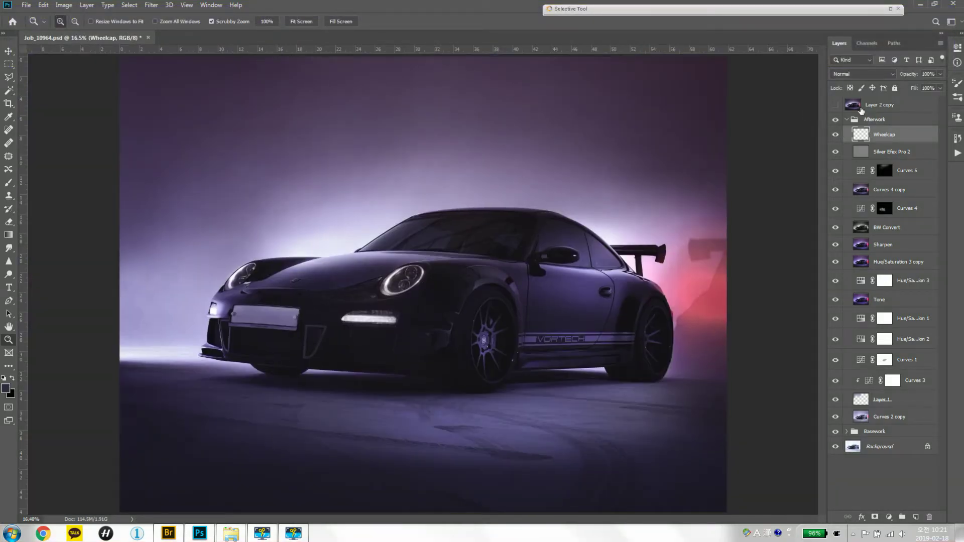
pyautogui.click(835, 104)
# - Hide the Afterwork and Basework groups, compare Layer 2 copy against the Background, and leave it on
pyautogui.click(847, 119)
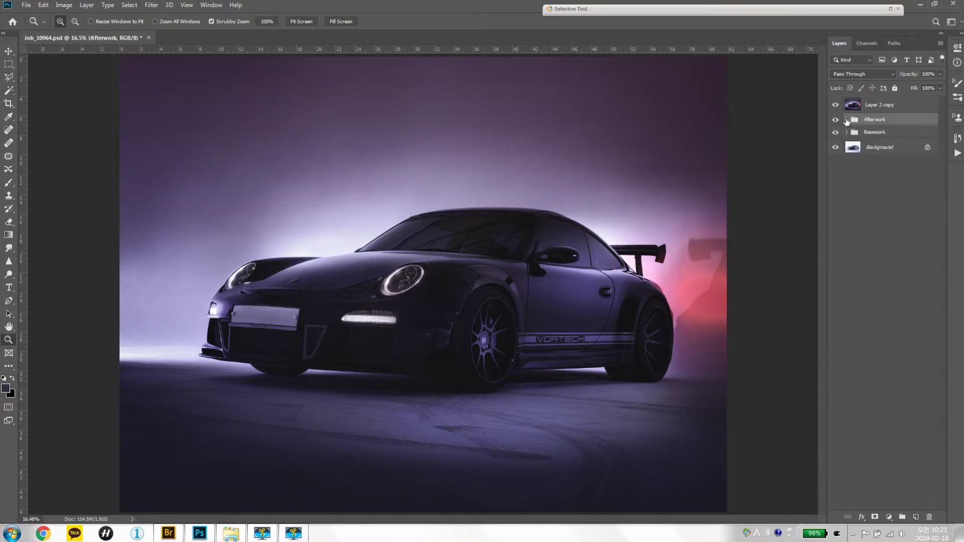
pyautogui.click(836, 120)
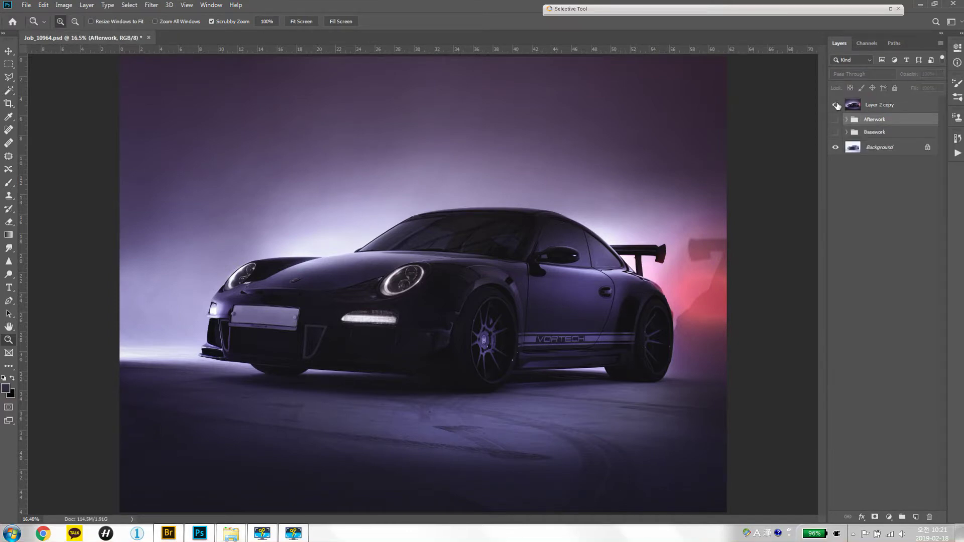
pyautogui.click(835, 105)
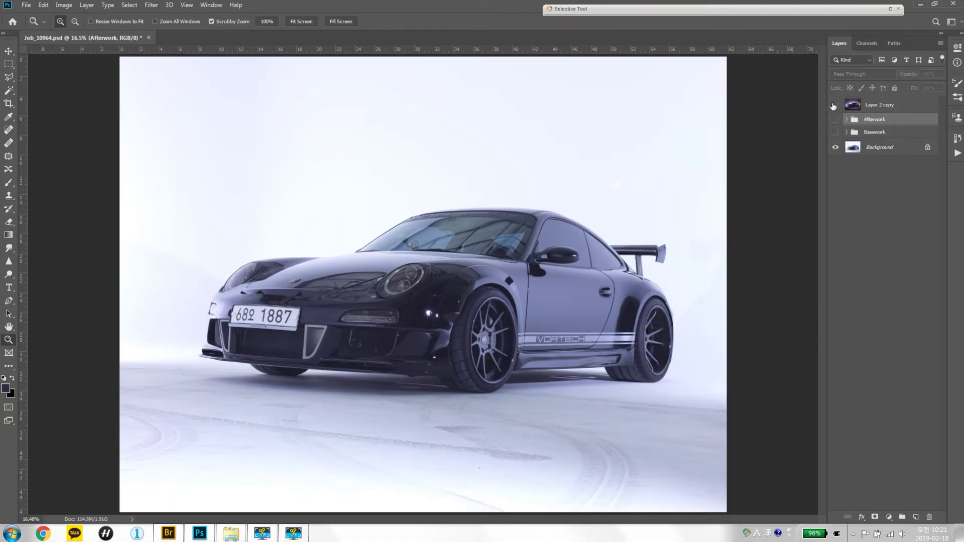
pyautogui.click(835, 105)
pyautogui.click(836, 105)
pyautogui.click(836, 105)
# - Enter full-screen mode and inspect the headlight, front wheel, VORTECH stripe and rear wheel up close
pyautogui.press('f')
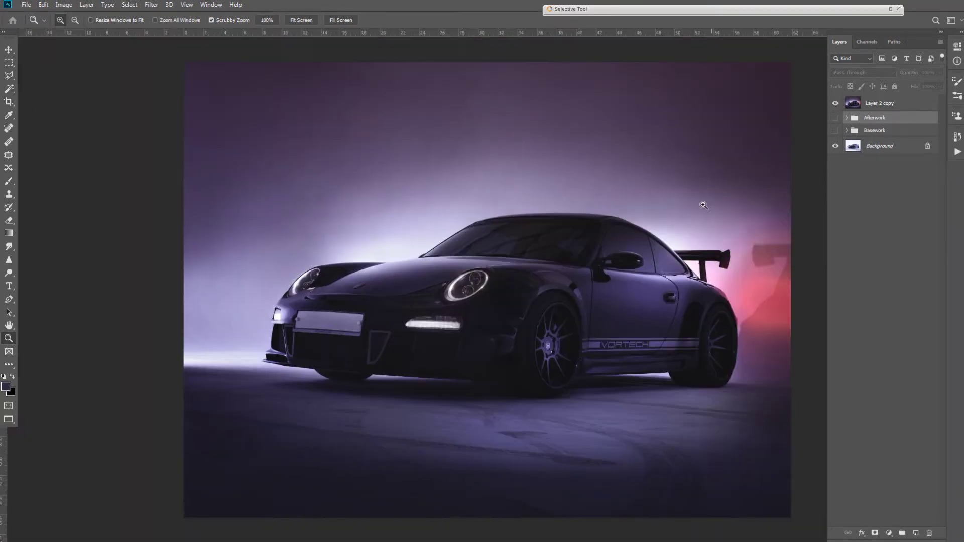
pyautogui.press('f')
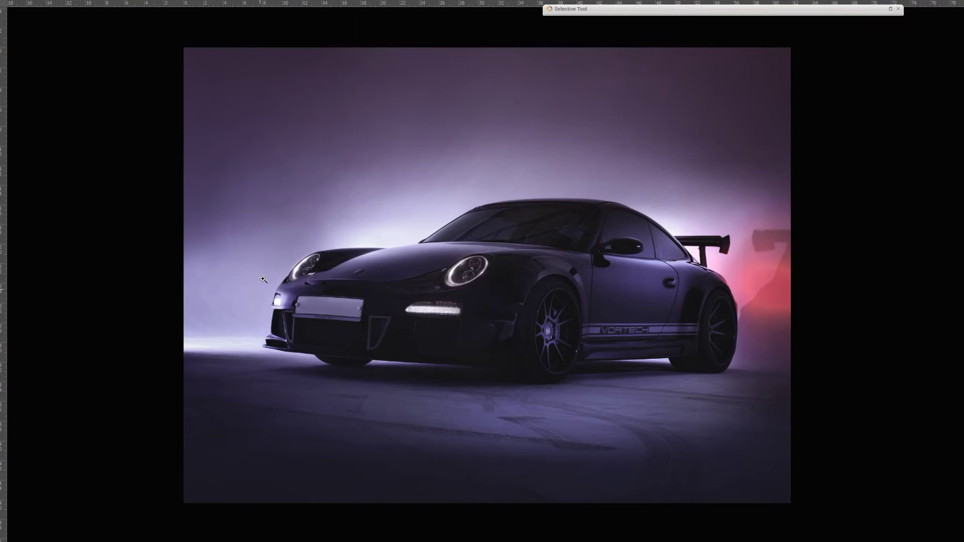
pyautogui.moveTo(244, 272)
pyautogui.mouseDown()
pyautogui.moveTo(294, 258)
pyautogui.moveTo(328, 267)
pyautogui.moveTo(326, 289)
pyautogui.moveTo(278, 278)
pyautogui.moveTo(312, 297)
pyautogui.moveTo(456, 312)
pyautogui.moveTo(377, 202)
pyautogui.moveTo(285, 129)
pyautogui.mouseUp()
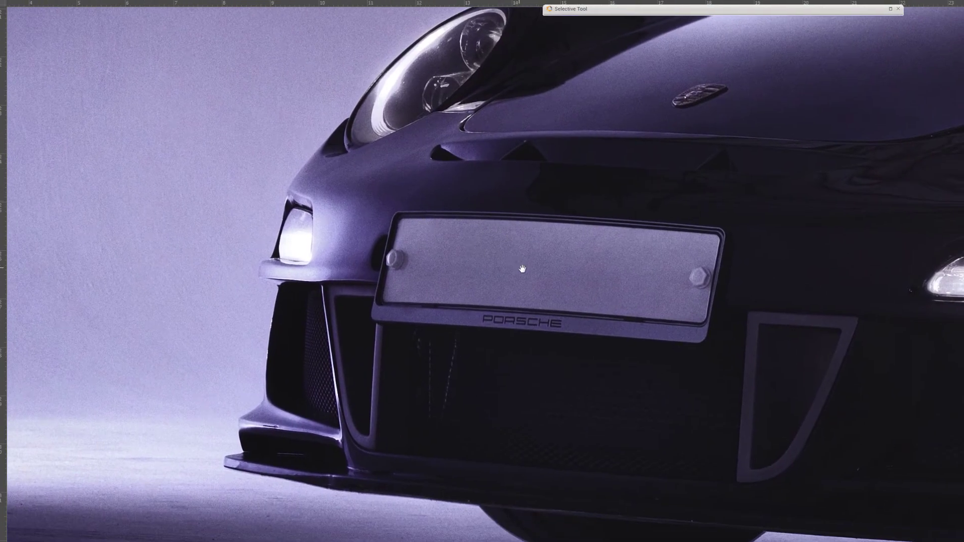
pyautogui.moveTo(441, 260); pyautogui.dragTo(227, 255)
pyautogui.moveTo(322, 271); pyautogui.dragTo(246, 222)
pyautogui.moveTo(352, 239)
pyautogui.mouseDown()
pyautogui.moveTo(227, 277)
pyautogui.moveTo(132, 274)
pyautogui.mouseUp()
pyautogui.moveTo(326, 271); pyautogui.dragTo(231, 261)
pyautogui.moveTo(352, 251); pyautogui.dragTo(233, 221)
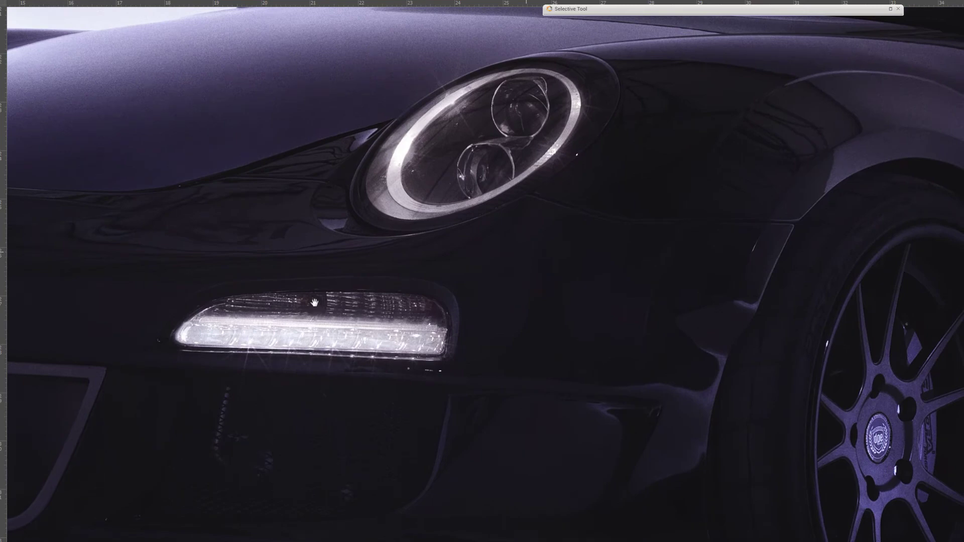
pyautogui.moveTo(308, 221); pyautogui.dragTo(233, 190)
pyautogui.moveTo(601, 263); pyautogui.dragTo(254, 221)
pyautogui.moveTo(462, 259)
pyautogui.mouseDown()
pyautogui.moveTo(460, 201)
pyautogui.moveTo(314, 211)
pyautogui.mouseUp()
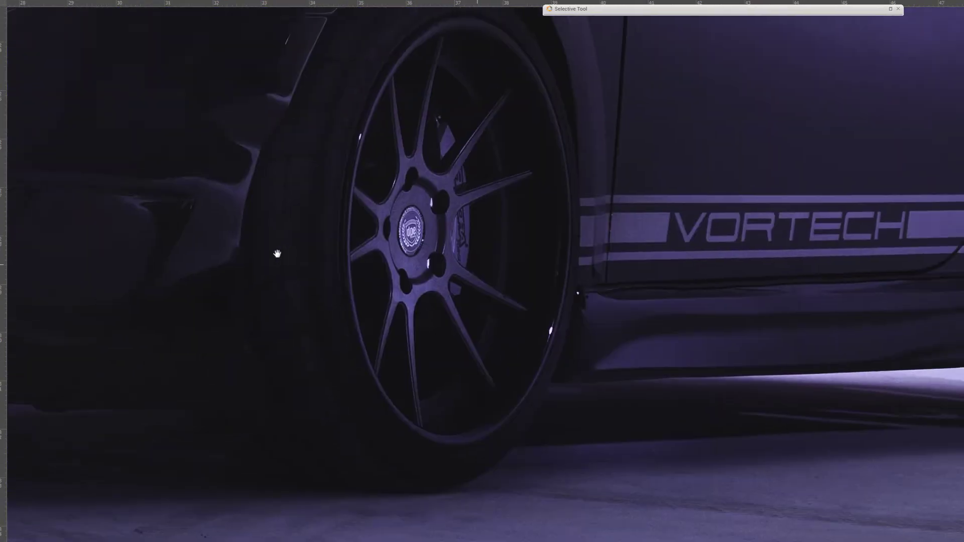
pyautogui.moveTo(620, 237); pyautogui.dragTo(456, 237)
pyautogui.moveTo(561, 237); pyautogui.dragTo(370, 237)
pyautogui.moveTo(456, 221); pyautogui.dragTo(370, 237)
pyautogui.moveTo(536, 249)
pyautogui.mouseDown()
pyautogui.moveTo(497, 256)
pyautogui.moveTo(309, 401)
pyautogui.mouseUp()
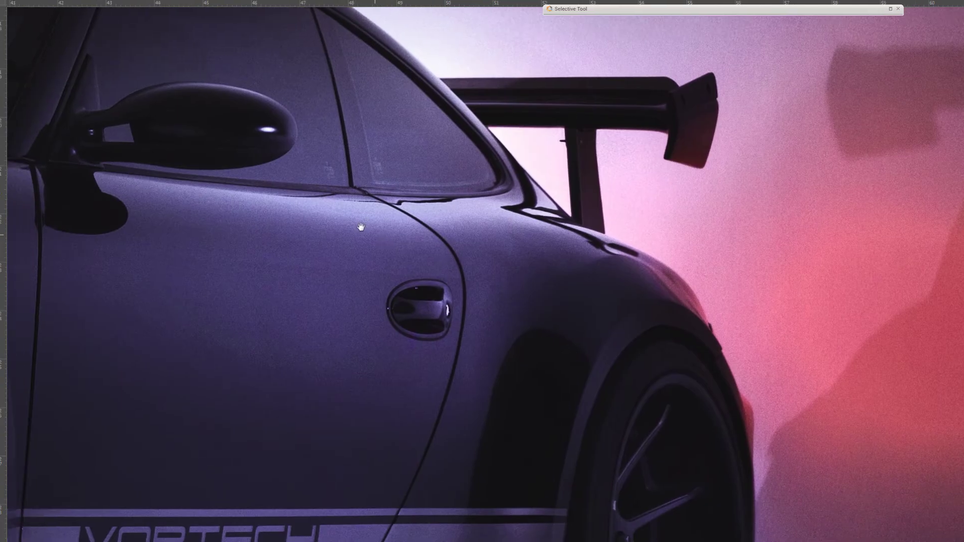
# - Inspect the door, mirror, roof, windscreen, headlights and PORSCHE-plate bumper, then fit the image
pyautogui.moveTo(360, 226)
pyautogui.mouseDown()
pyautogui.moveTo(415, 393)
pyautogui.moveTo(557, 366)
pyautogui.mouseUp()
pyautogui.moveTo(416, 336)
pyautogui.mouseDown()
pyautogui.moveTo(546, 319)
pyautogui.moveTo(675, 332)
pyautogui.mouseUp()
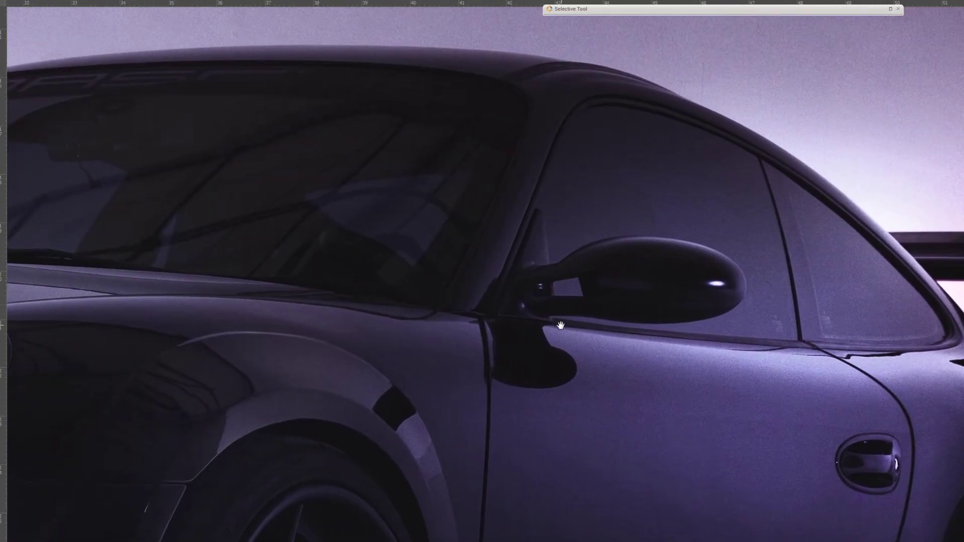
pyautogui.moveTo(492, 350); pyautogui.dragTo(618, 317)
pyautogui.moveTo(497, 321); pyautogui.dragTo(555, 319)
pyautogui.moveTo(302, 311); pyautogui.dragTo(643, 294)
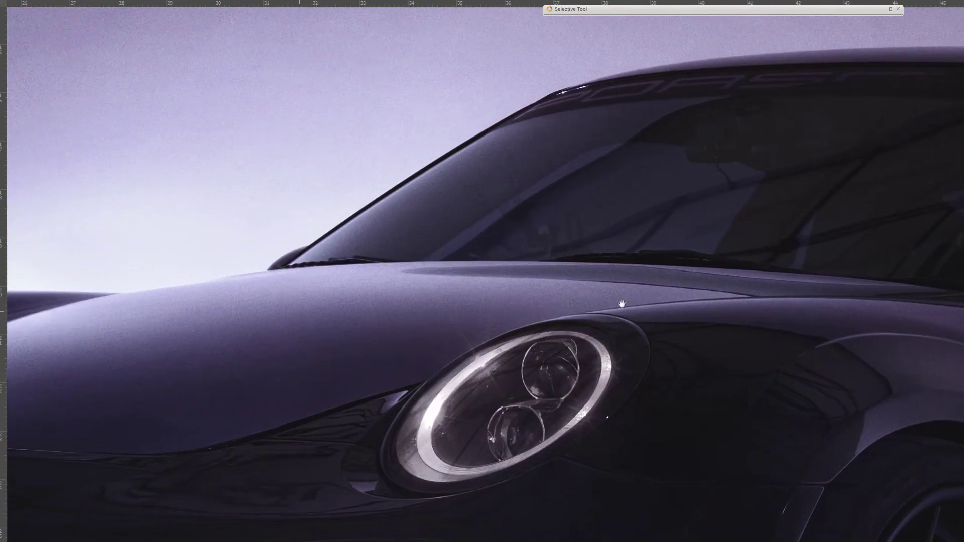
pyautogui.moveTo(503, 317)
pyautogui.mouseDown()
pyautogui.moveTo(595, 232)
pyautogui.moveTo(620, 231)
pyautogui.mouseUp()
pyautogui.moveTo(352, 281); pyautogui.dragTo(653, 316)
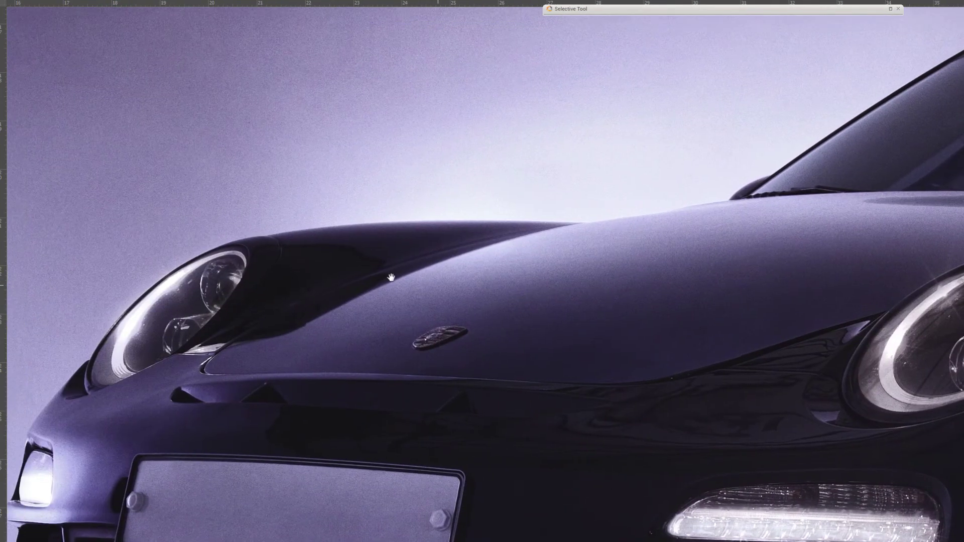
pyautogui.moveTo(402, 301); pyautogui.dragTo(653, 294)
pyautogui.moveTo(397, 278); pyautogui.dragTo(497, 278)
pyautogui.moveTo(462, 402); pyautogui.dragTo(453, 213)
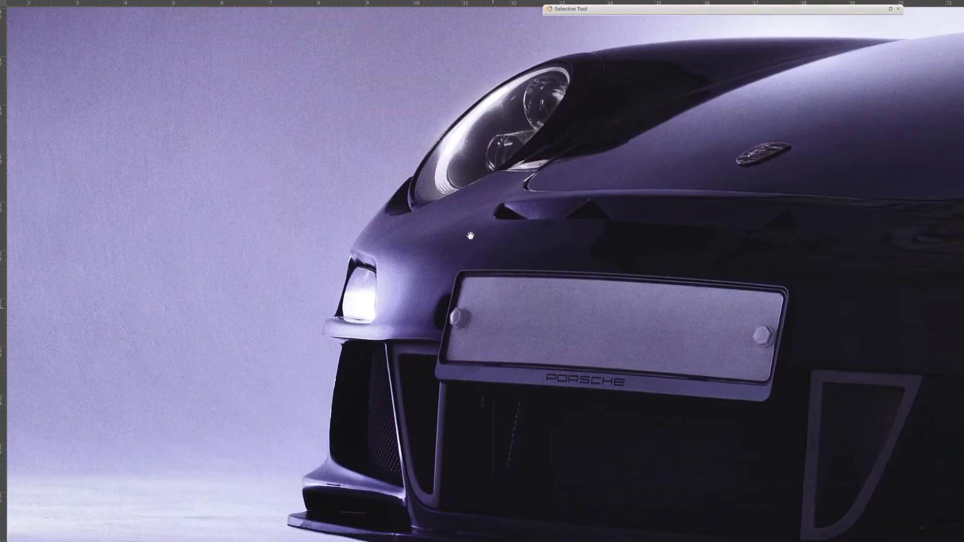
pyautogui.hotkey('ctrl', '0')
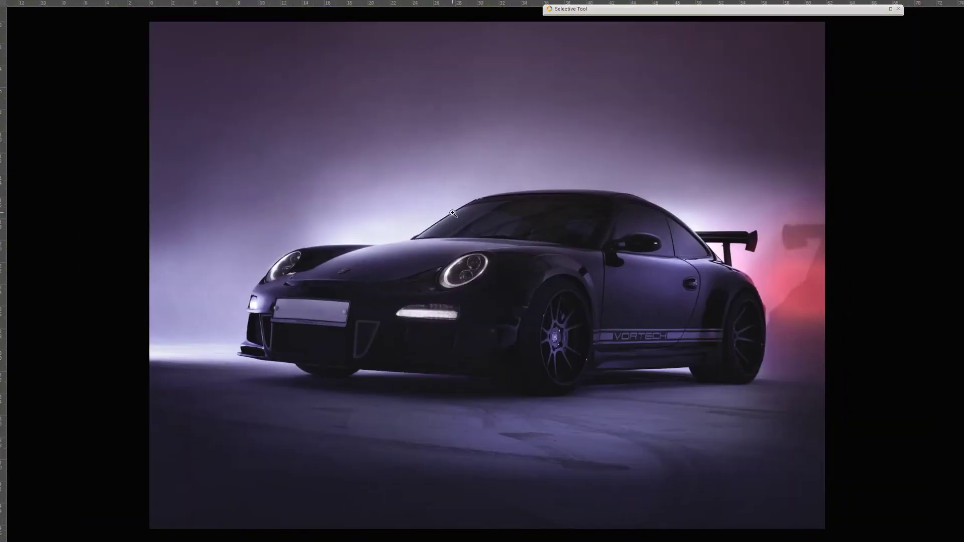
# - Pan around the finished car image and fit it back on screen
pyautogui.scroll(5, 530, 126)
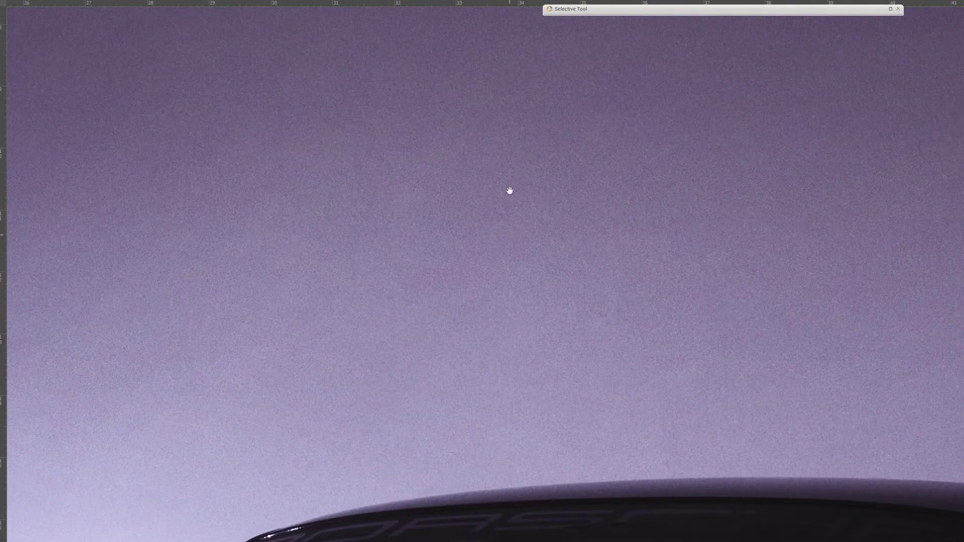
pyautogui.scroll(-5, 510, 191)
pyautogui.scroll(-2, 513, 176)
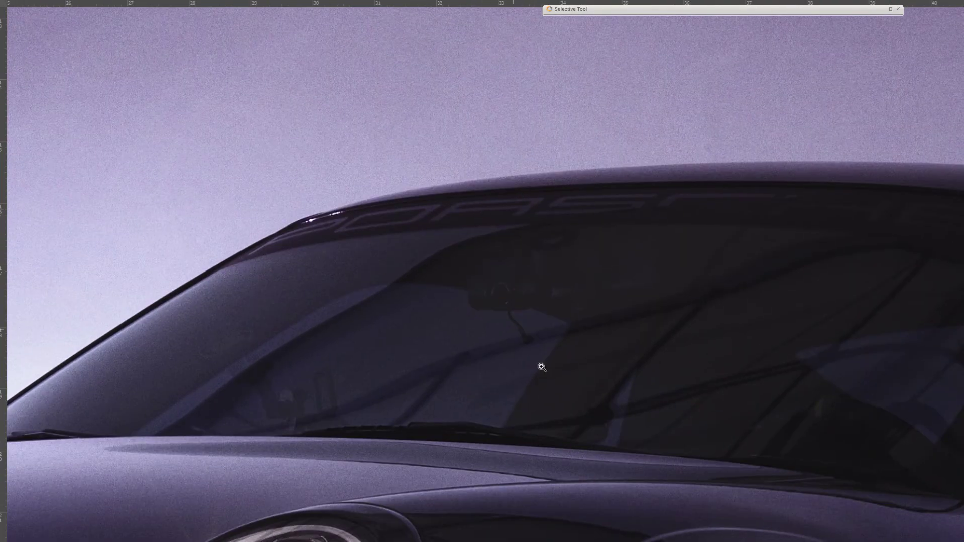
pyautogui.scroll(-5, 490, 187)
pyautogui.hscroll(8, 310, 305)
pyautogui.hscroll(8, 452, 243)
pyautogui.scroll(3, 452, 243)
pyautogui.scroll(5, 444, 257)
pyautogui.hscroll(10, 383, 400)
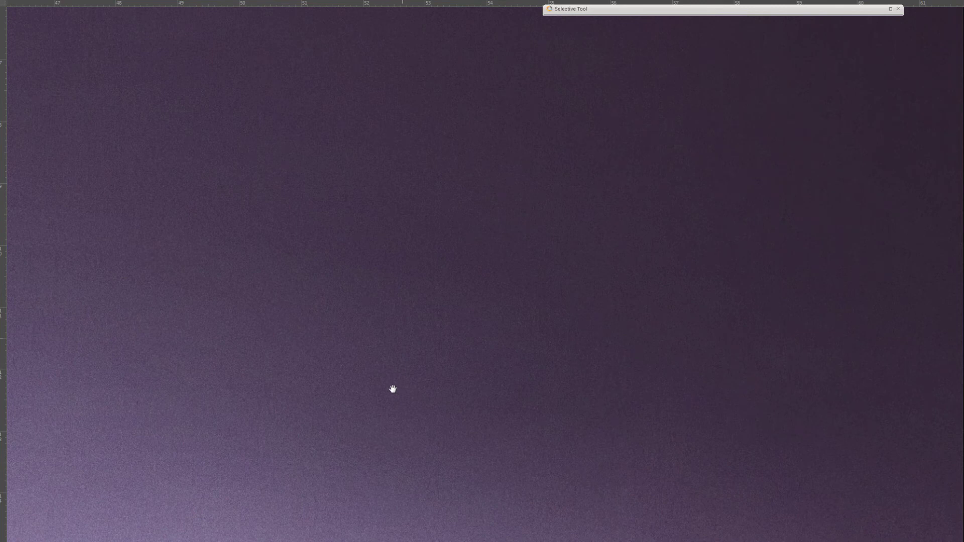
pyautogui.hotkey('ctrl', '0')
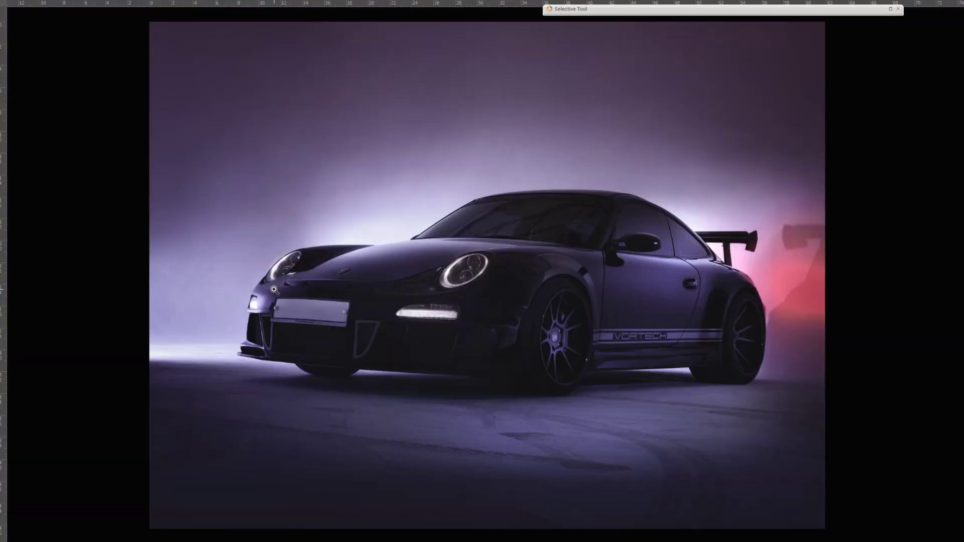